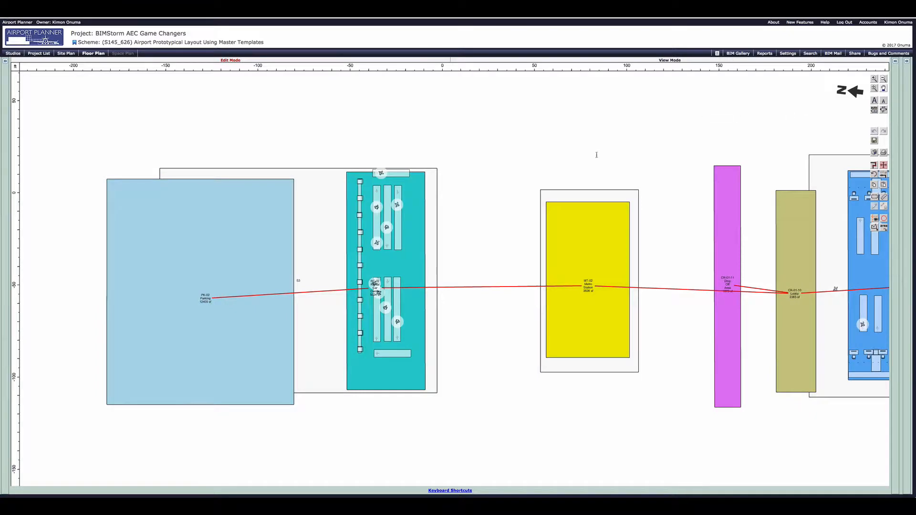
Examine the floor plan from the parking area through the terminal spaces to the two aircraft gates
left_click_drag(739, 147, 431, 138)
left_click_drag(714, 135, 461, 159)
left_click_drag(732, 196, 366, 245)
left_click_drag(675, 185, 197, 214)
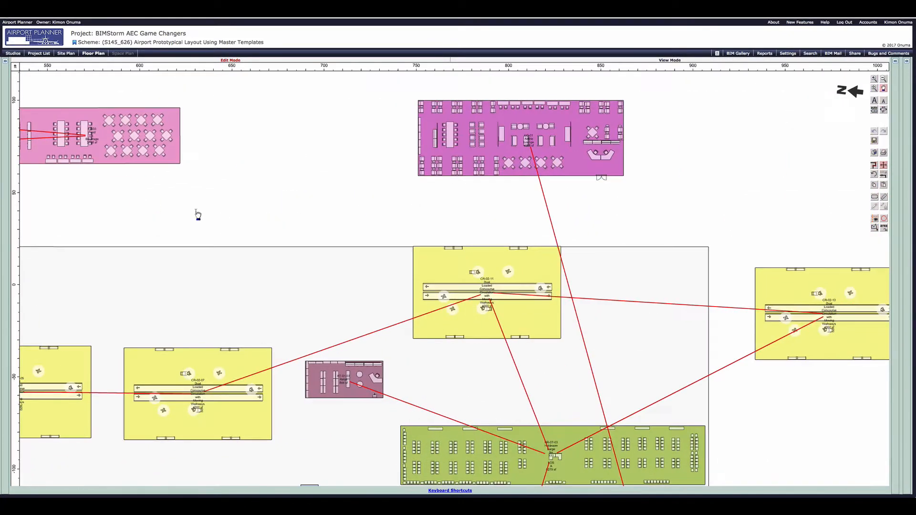
left_click_drag(662, 210, 655, 149)
scroll(613, 117, "down", 8)
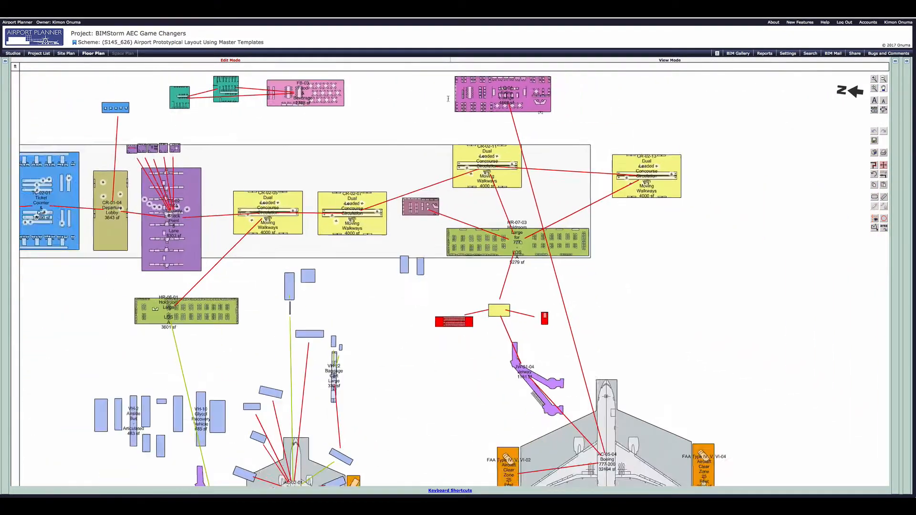
scroll(448, 98, "down", 3)
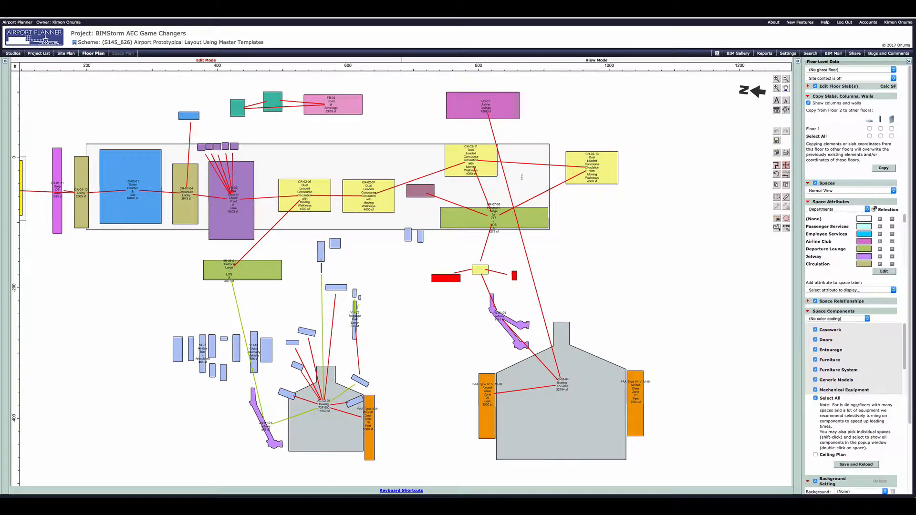
View the spaces as a bubble diagram beside the building tree, and return them to the normal view
left_click(845, 122)
left_click(907, 62)
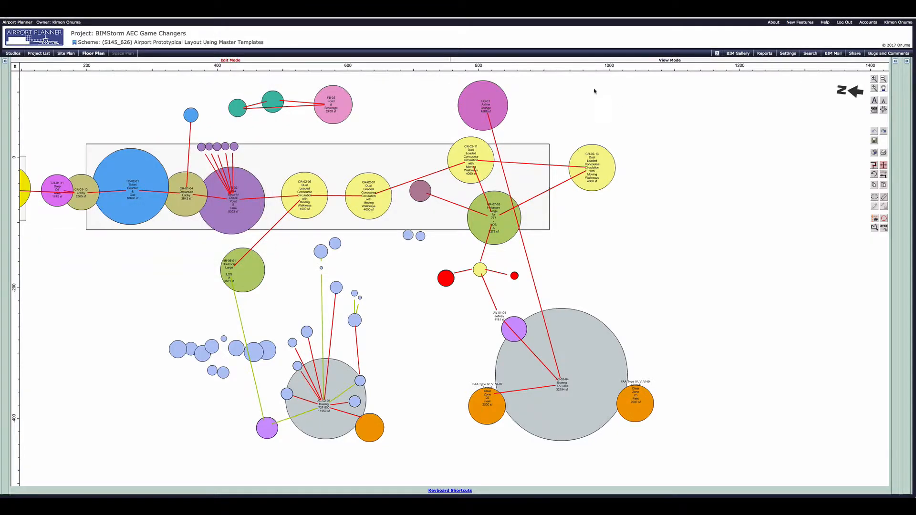
left_click(5, 61)
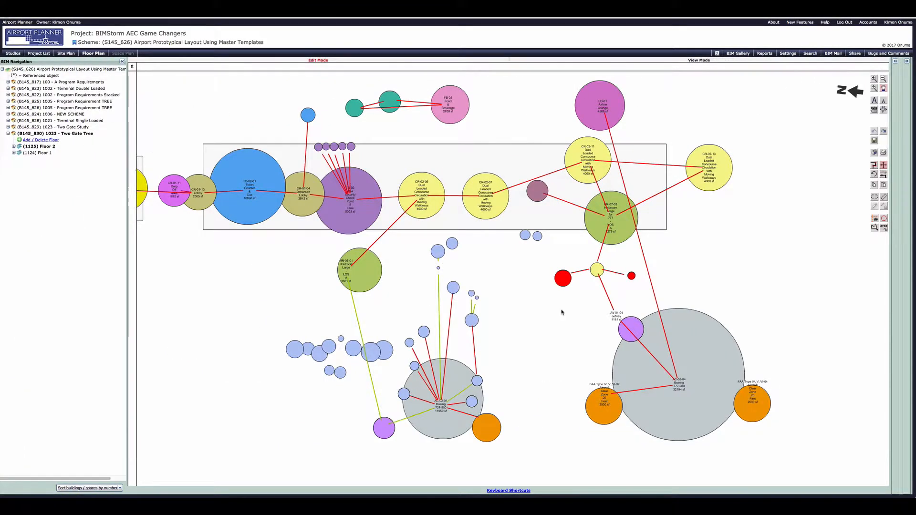
left_click_drag(562, 310, 771, 313)
left_click_drag(771, 281, 665, 275)
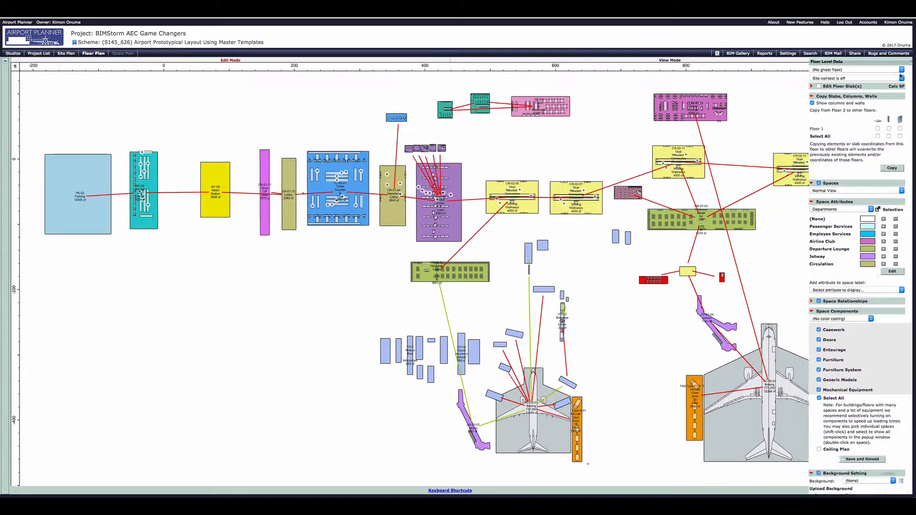
Move the service vehicles beside the Boeing 737-800 so they sit around and ahead of its nose
left_click_drag(563, 404, 573, 402)
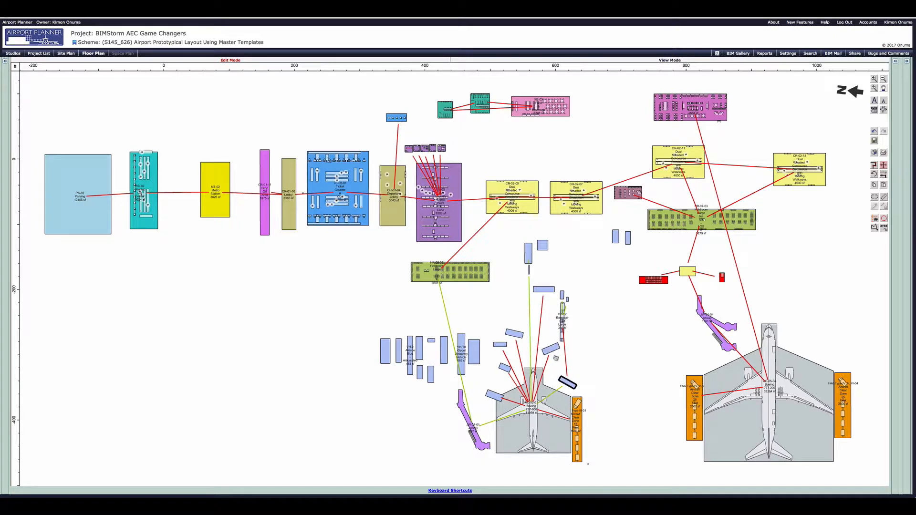
left_click_drag(556, 358, 543, 335)
left_click_drag(495, 396, 497, 318)
left_click_drag(505, 368, 504, 295)
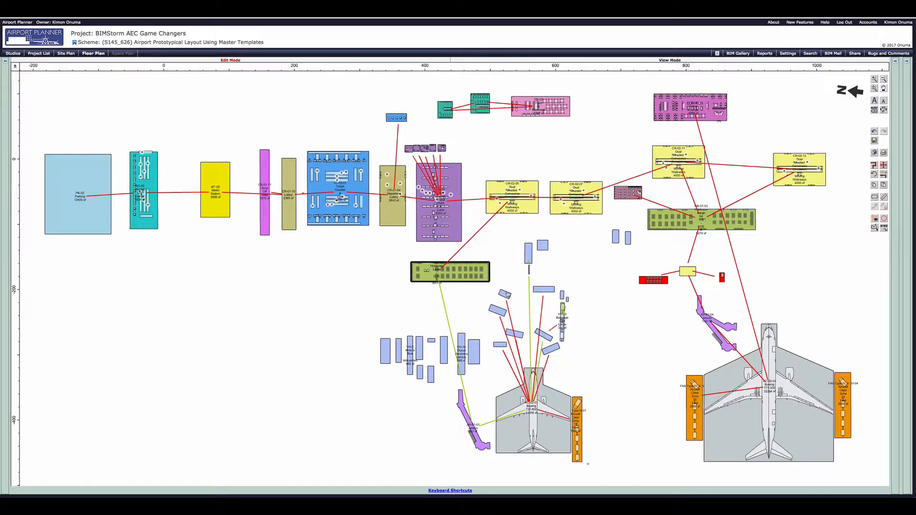
Shift the large holdroom and the two concourse circulation spaces beyond security downward toward the 737 gate
left_click_drag(450, 272, 467, 285)
left_click_drag(576, 198, 567, 220)
left_click_drag(495, 191, 486, 211)
Place the parking against the rental car center, and close the gaps between drop-off, lobby, ticket counter, self check, departure lobby and security
left_click_drag(79, 193, 96, 189)
left_click_drag(392, 200, 389, 196)
left_click_drag(391, 117, 382, 156)
left_click_drag(352, 187, 358, 187)
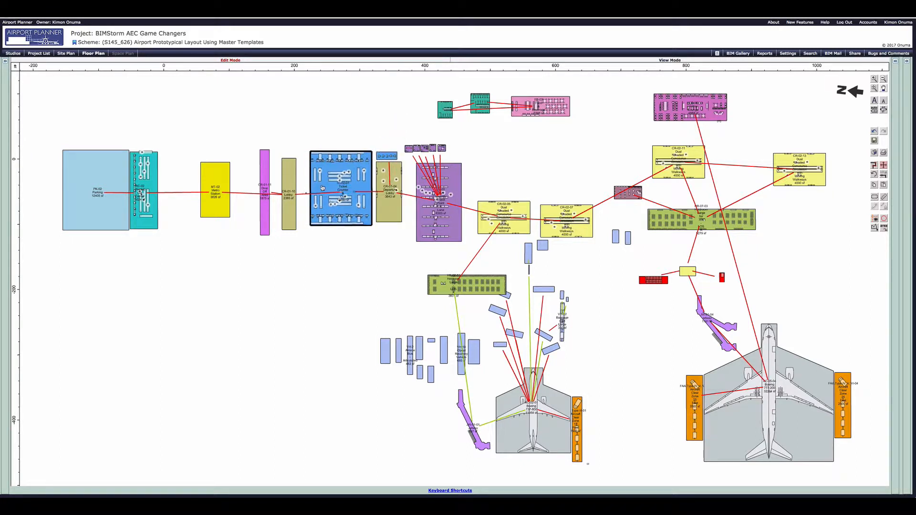
mouse_move(290, 191)
left_mouse_down()
mouse_move(306, 187)
mouse_move(289, 191)
left_mouse_up()
left_click_drag(460, 194, 454, 181)
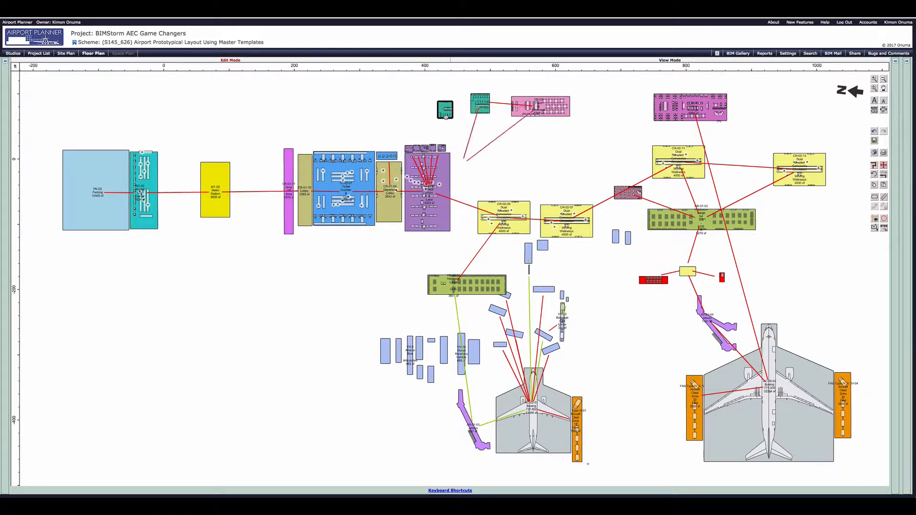
Line up the restrooms and food and beverage space beside security, with the two concourse spaces side by side below them
left_click_drag(445, 109, 462, 165)
left_click_drag(480, 103, 480, 165)
left_click_drag(540, 106, 521, 164)
left_click_drag(551, 236, 555, 207)
left_click_drag(504, 220, 518, 193)
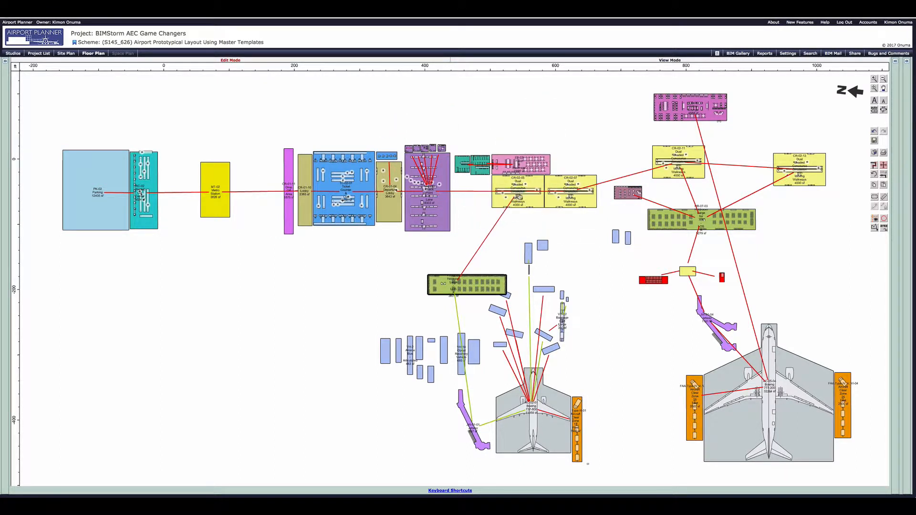
Attach the large holdroom below the two concourse spaces, and bring the jetway and Boeing 737-800 group up to it
left_click_drag(467, 285, 530, 218)
left_click_drag(468, 415, 504, 255)
left_click(555, 405)
left_click_drag(555, 405, 550, 313)
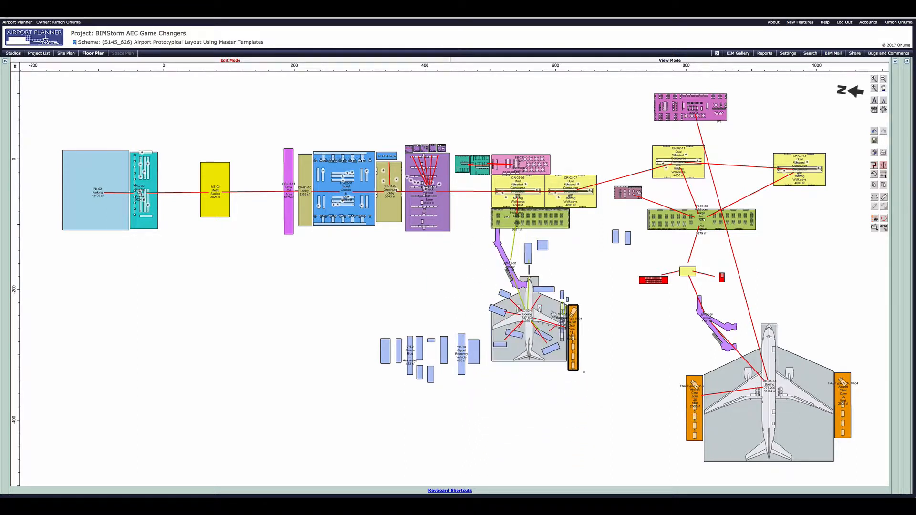
Attach the retail and vertical circulation spaces to the 777 holdroom, and bring the jetway and Boeing 777-200 group up to them
left_click_drag(628, 193, 634, 215)
left_click_drag(655, 284, 665, 239)
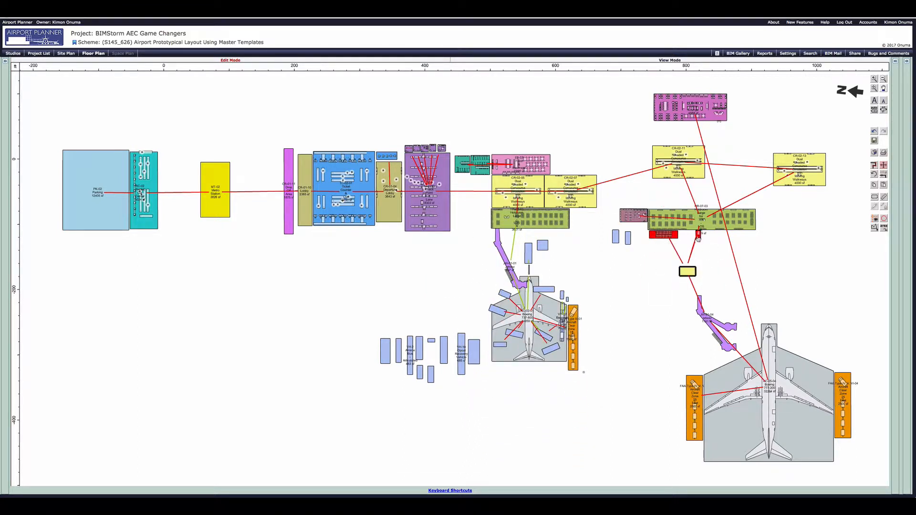
left_click_drag(688, 272, 688, 234)
left_click_drag(718, 329, 711, 284)
left_click_drag(843, 424, 812, 355)
Place the two concourse circulation spaces CR-02-11 and CR-02-13 side by side directly above the 777 holdroom
left_click(678, 163)
left_click_drag(677, 163, 676, 192)
left_click_drag(820, 162, 763, 184)
left_click_drag(604, 272, 603, 303)
scroll(526, 297, "down", 2)
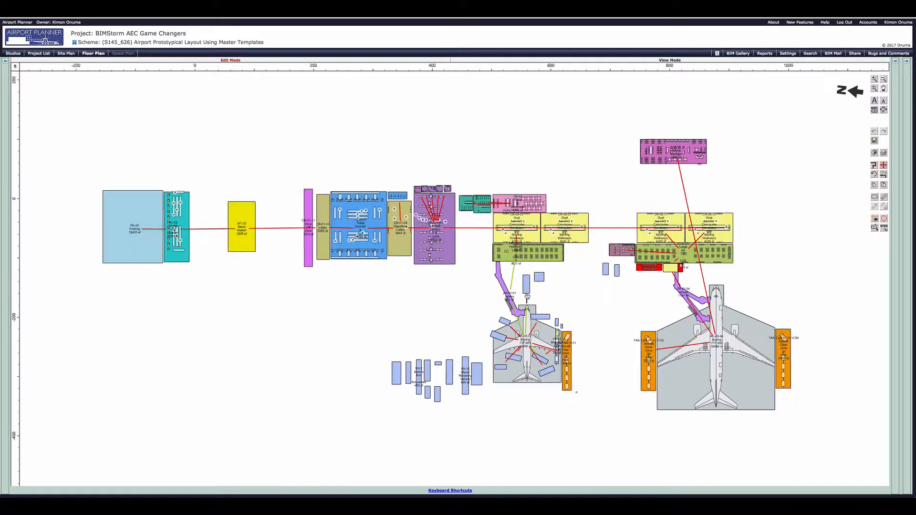
scroll(527, 297, "up", 1)
Turn on the floor slab display and show the spaces as Bubble Diagram (Actual Area)
left_click(874, 88)
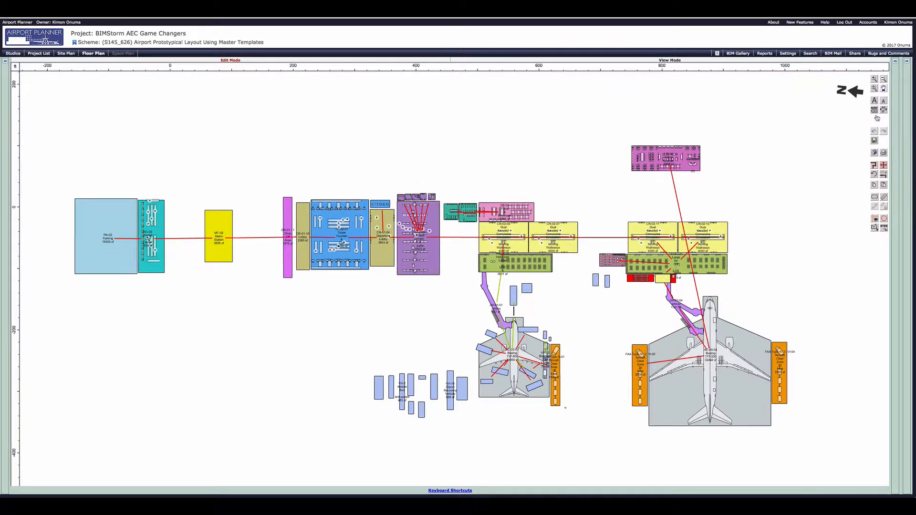
left_click(907, 61)
left_click(6, 62)
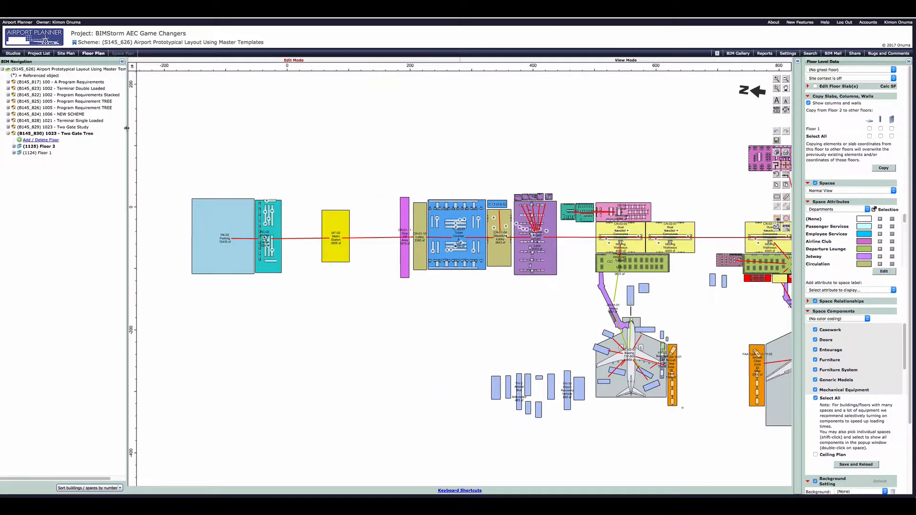
left_click(815, 86)
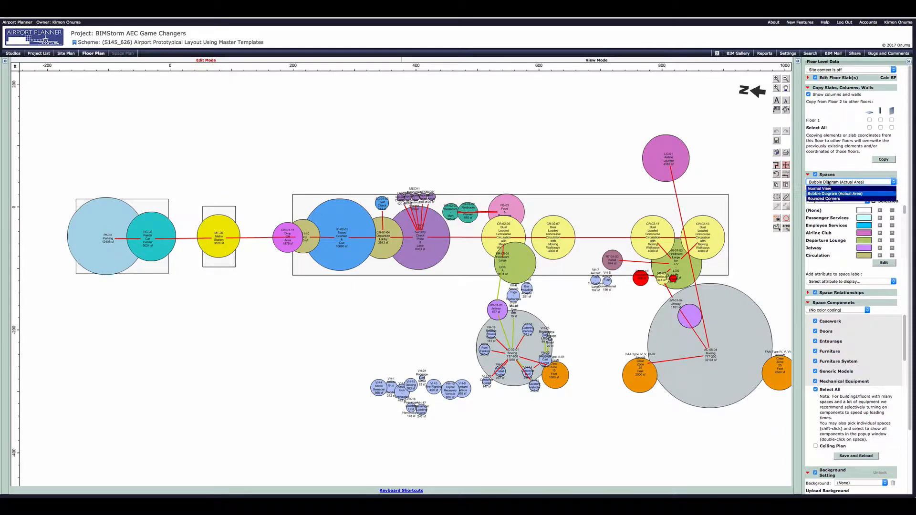
left_click(830, 189)
left_click(908, 62)
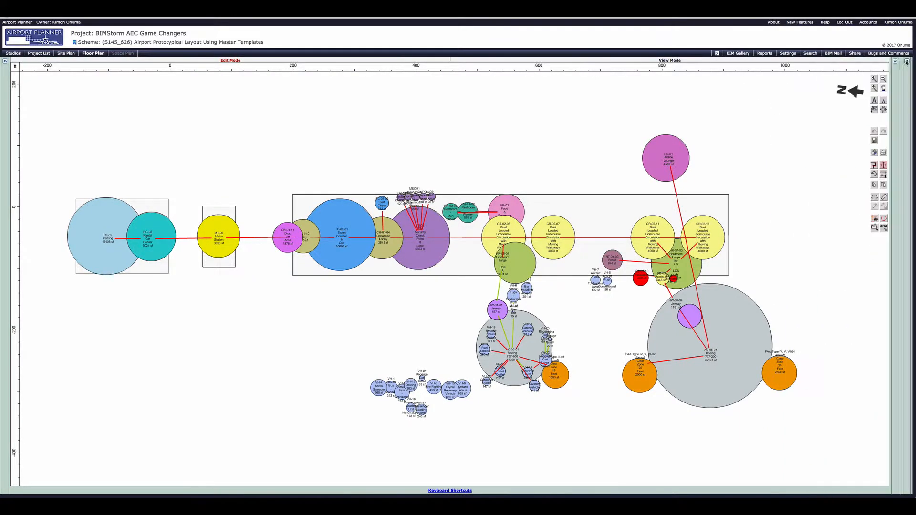
Switch the label display to auto show and increase the font size of the space labels
left_click(883, 101)
left_click(875, 109)
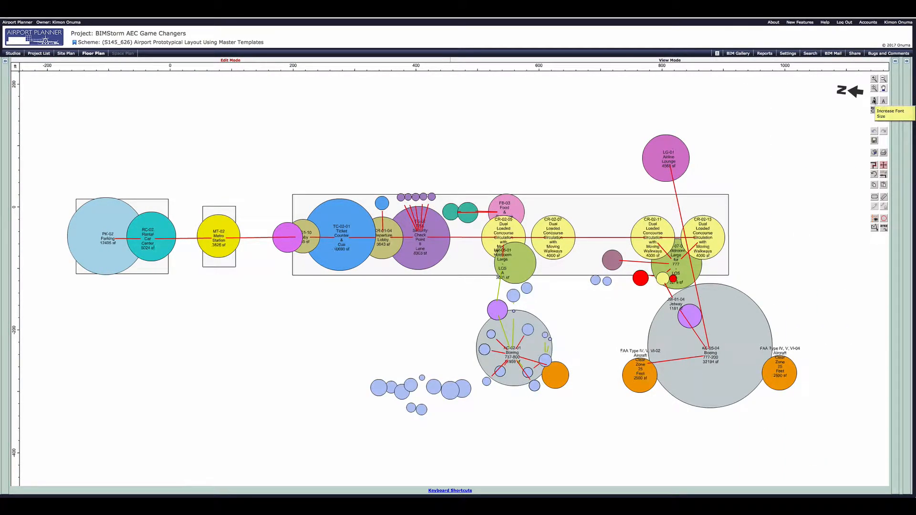
scroll(184, 266, "down", 2)
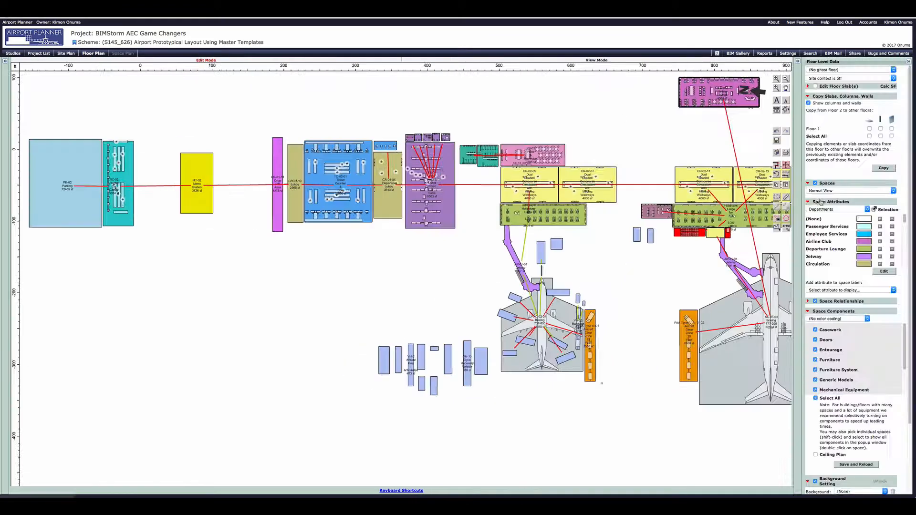
Return the spaces to the normal view and move the airline lounge down against the concourse above the 777 gate
left_click(908, 62)
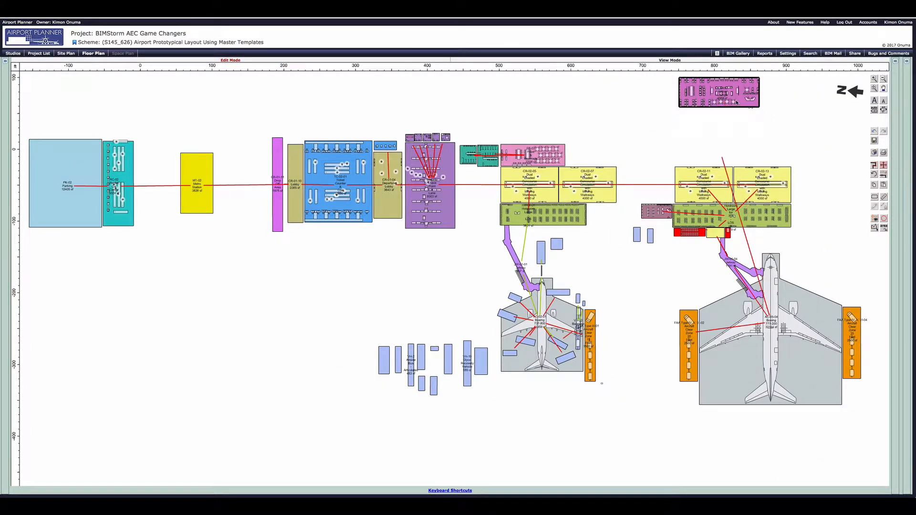
left_click_drag(723, 80, 720, 138)
left_click(689, 329)
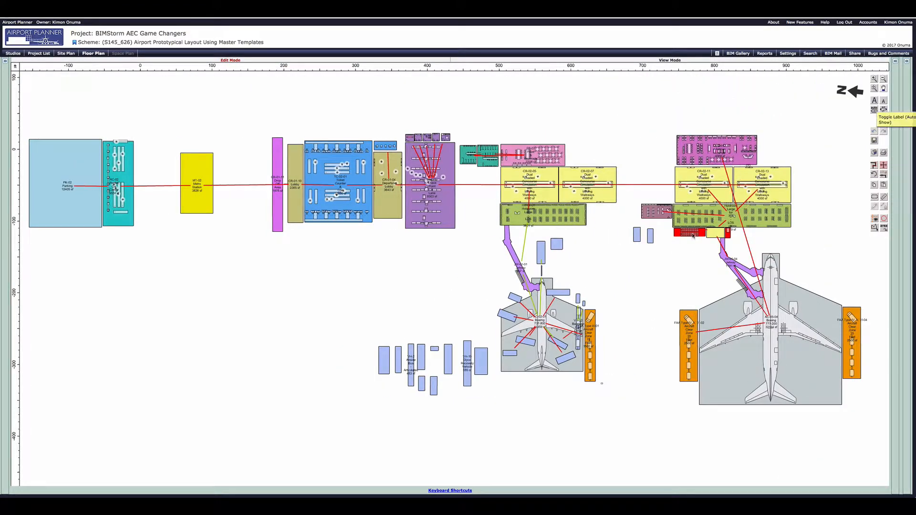
Review the list of Floor 2 spaces of 1023 - Two Gate Tree in the building tree and collapse it
left_click(4, 61)
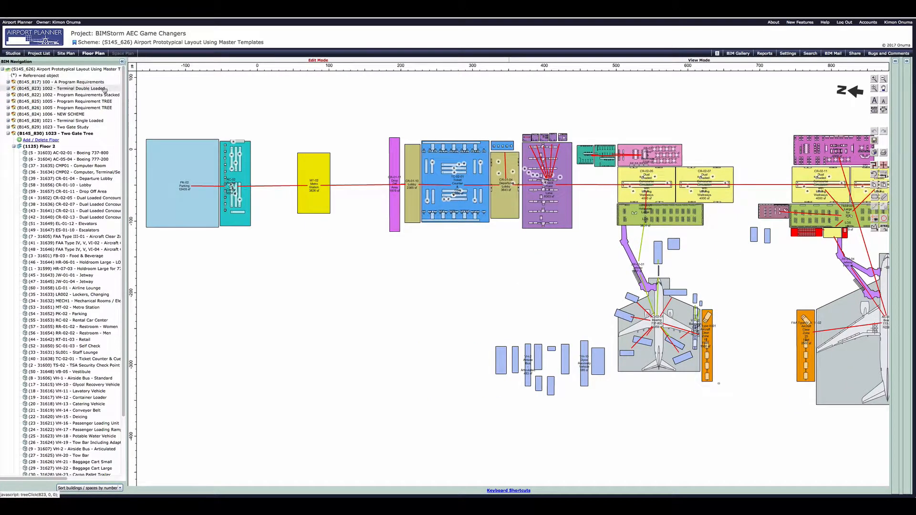
left_click(14, 148)
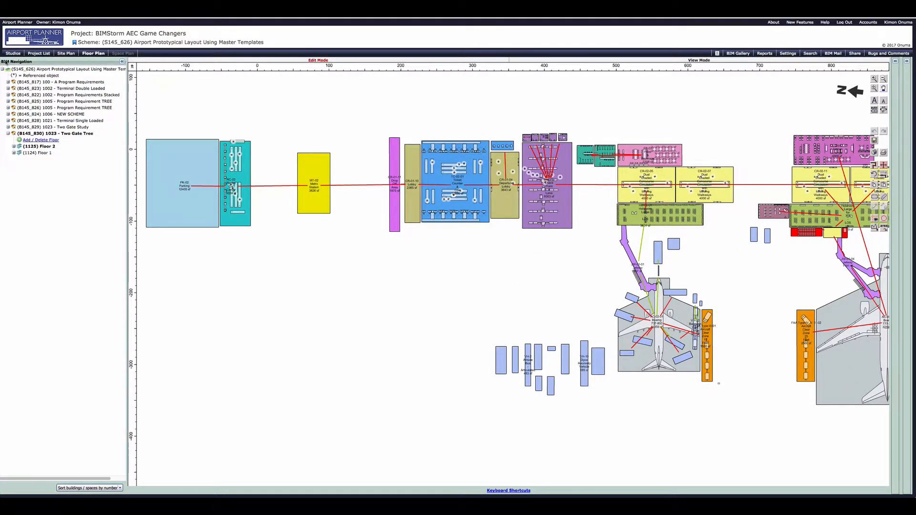
left_click(6, 62)
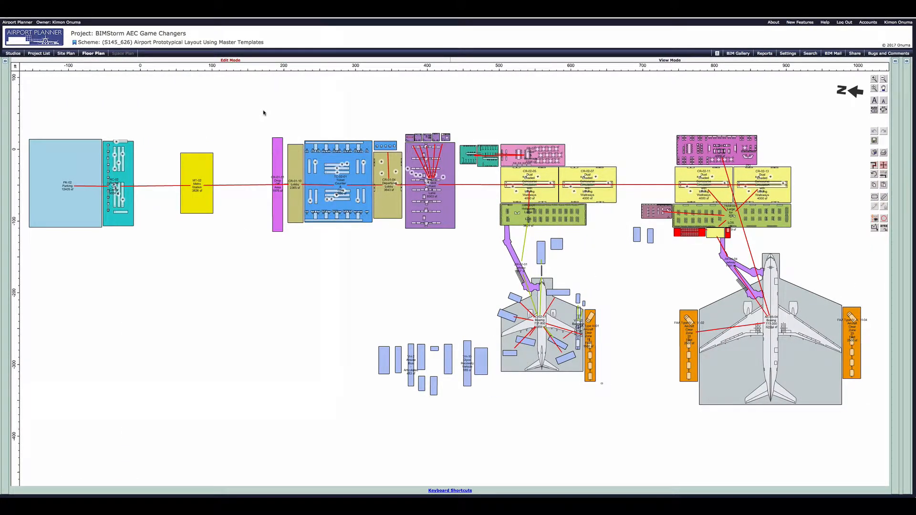
Review the Building Cost Estimate for 1023 - Two Gate Tree and return to the list of reports
key("super+grave")
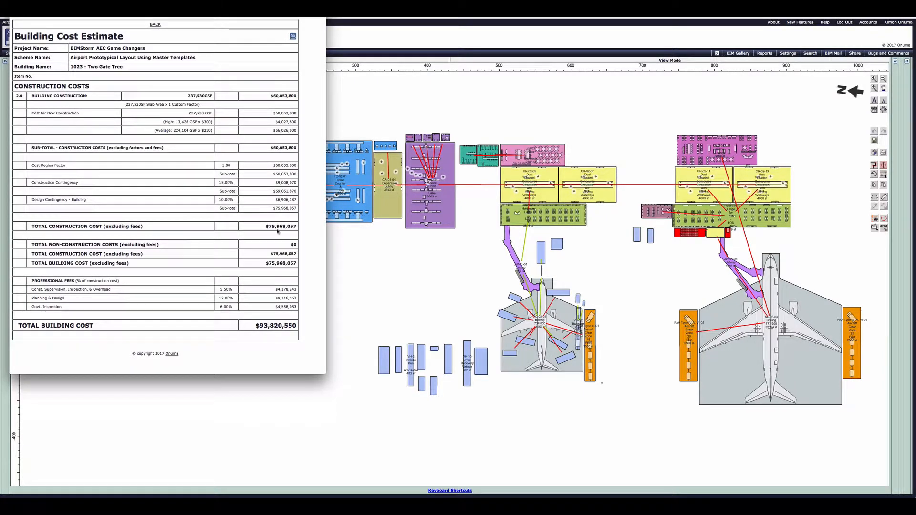
left_click_drag(326, 375, 314, 207)
left_click(155, 25)
Open the Building Report for 1023 - Two Gate Tree and enlarge its Departments charts
left_click(89, 63)
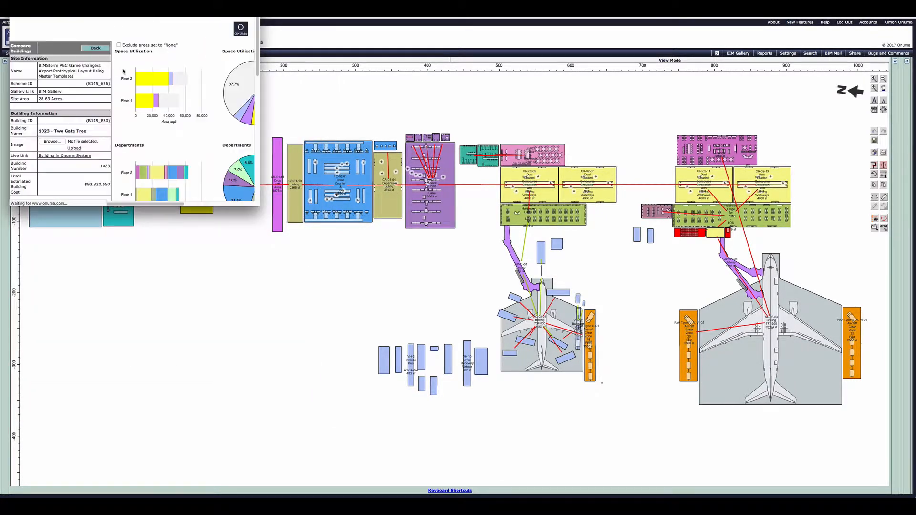
left_click_drag(258, 206, 379, 469)
left_click(355, 220)
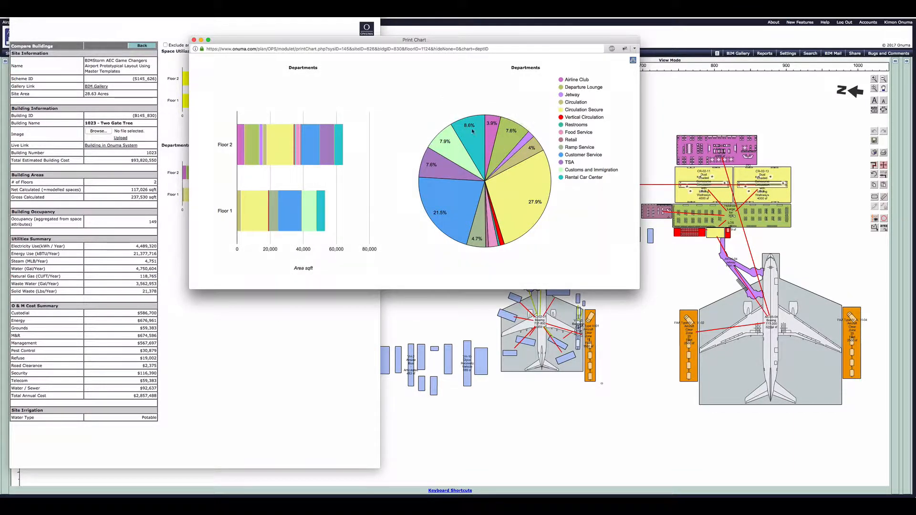
Close the enlarged Departments chart, the building report and the list of reports
left_click_drag(477, 40, 305, 11)
key("super+w")
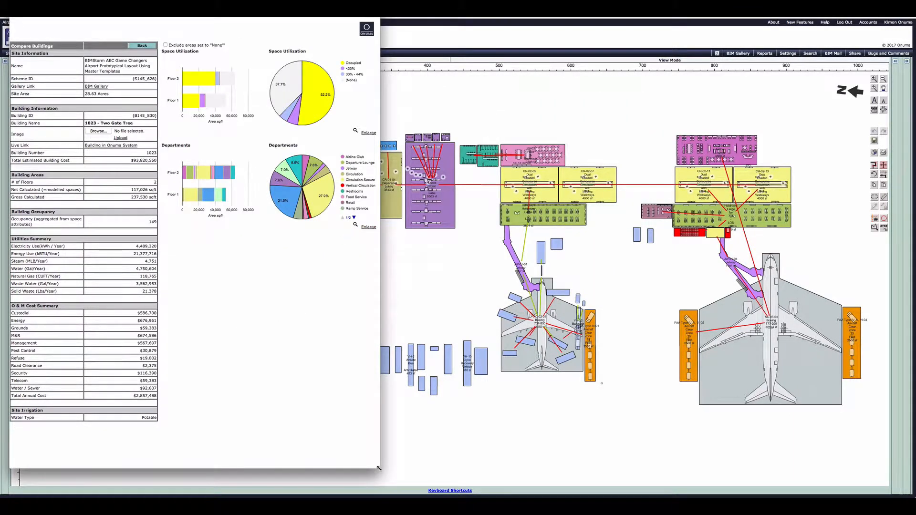
left_click_drag(379, 468, 437, 320)
key("super+w")
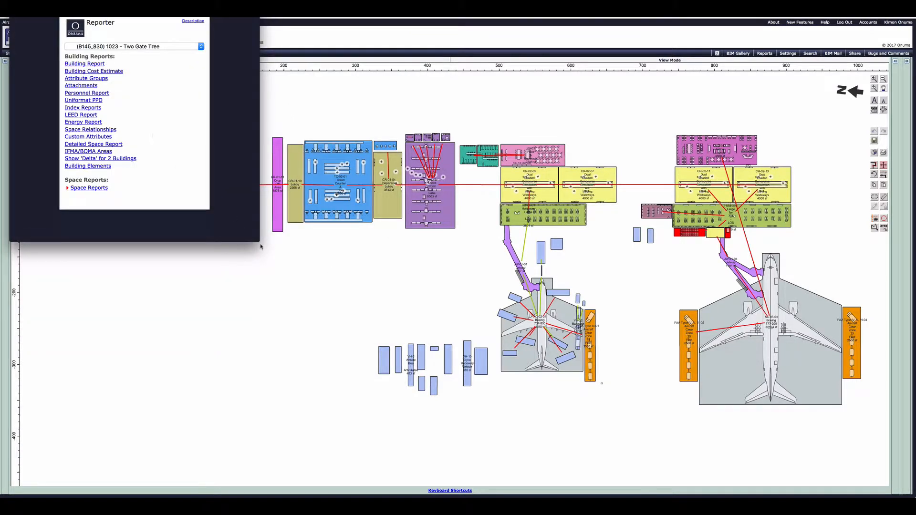
key("super+w")
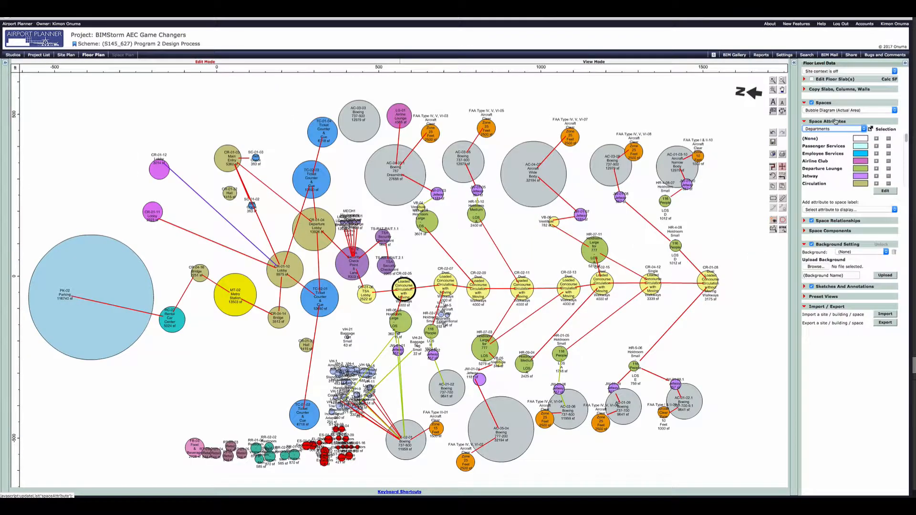
Check the space attribute options in the Program 2 Design Process scheme and review the building report for 1002 - Terminal Program Tree
left_click(835, 128)
left_click(835, 141)
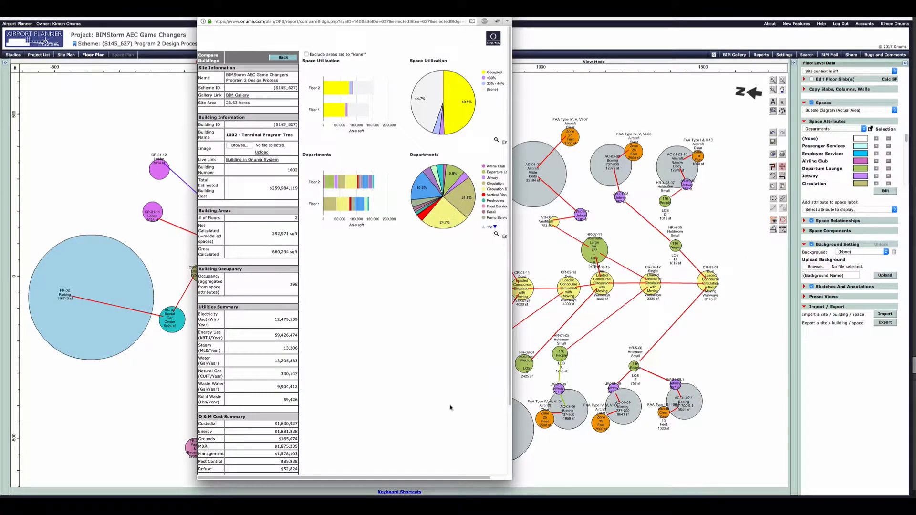
scroll(451, 408, "down", 3)
scroll(450, 408, "up", 3)
left_click_drag(512, 479, 620, 328)
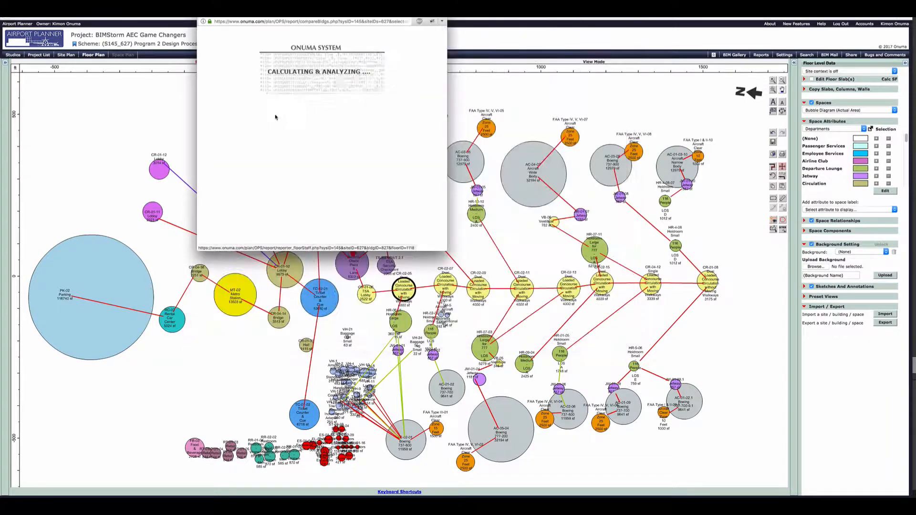
Close up the first four concourse circulation bubbles after the TSA lobby, and move the upper 777 holdroom bubble toward them
left_click_drag(404, 290, 428, 292)
left_click_drag(478, 289, 457, 291)
left_click_drag(523, 288, 488, 292)
left_click_drag(680, 249, 528, 239)
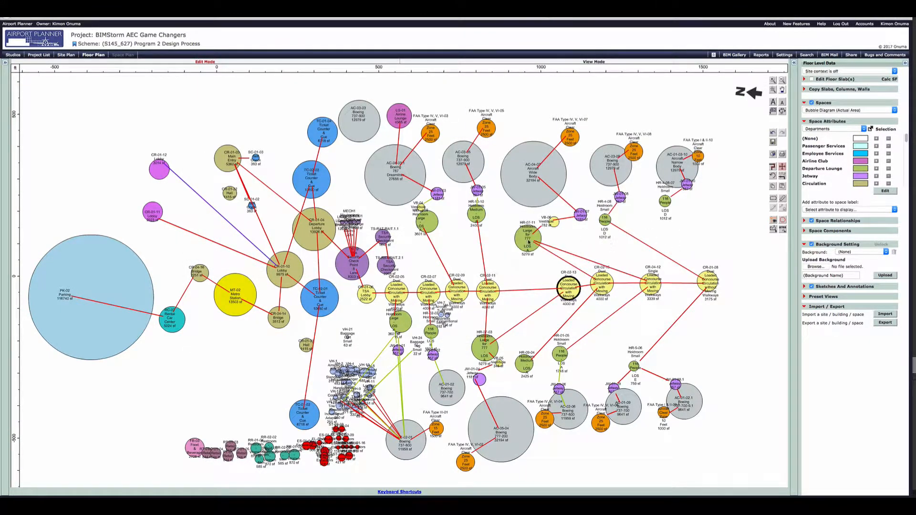
Move the remaining four concourse circulation bubbles along the row to close the gaps, and turn off the space relationships
left_click_drag(568, 287, 522, 292)
left_click_drag(602, 282, 559, 292)
left_click_drag(652, 284, 607, 291)
left_click_drag(708, 282, 658, 289)
left_click(812, 220)
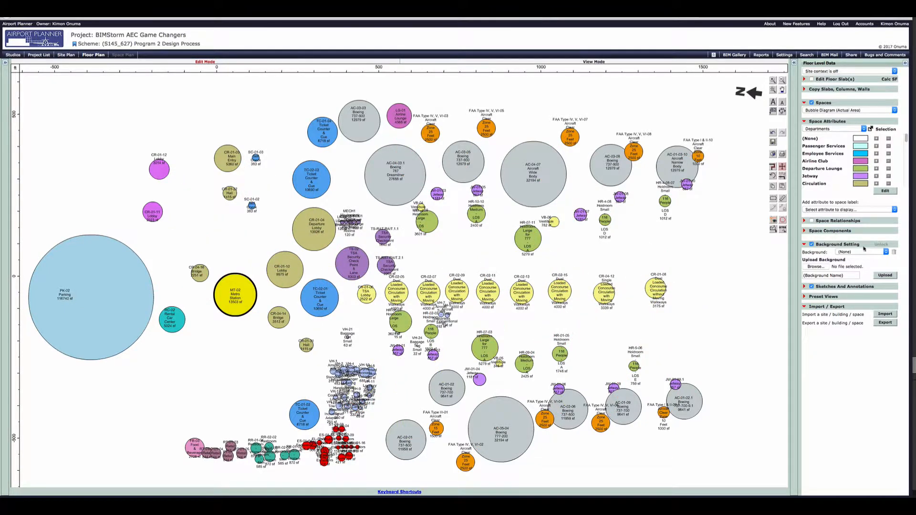
Shift the Metro Station and adjoining bridge bubbles into line with the Rental Car Center, and show the spaces in Normal View
left_click_drag(235, 294, 236, 312)
left_click_drag(200, 274, 197, 292)
left_click(172, 319)
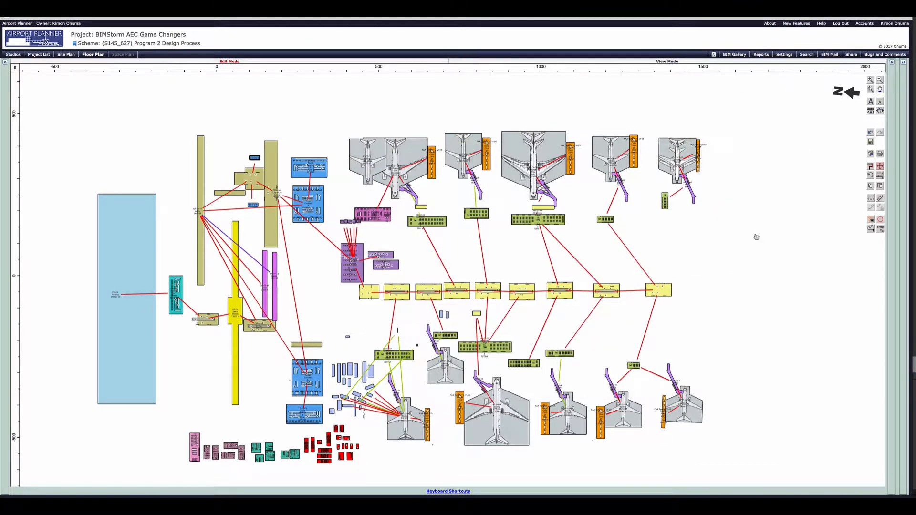
Align the Metro Station, two bridges and two magenta lobbies on the Rental Car Center's axis, with the two small blue spaces beyond them
scroll(338, 352, "up", 2)
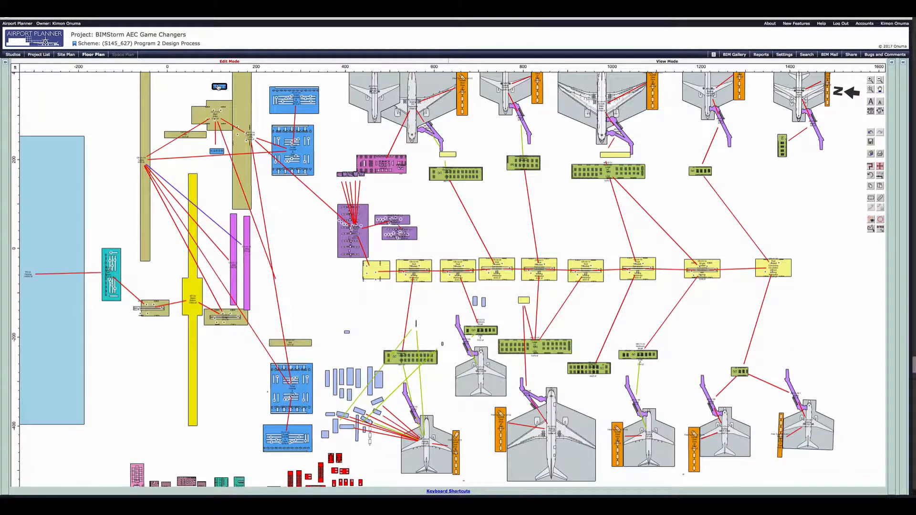
left_click_drag(219, 154, 253, 309)
left_click_drag(196, 307, 206, 283)
left_click_drag(156, 309, 179, 275)
left_click_drag(226, 318, 236, 274)
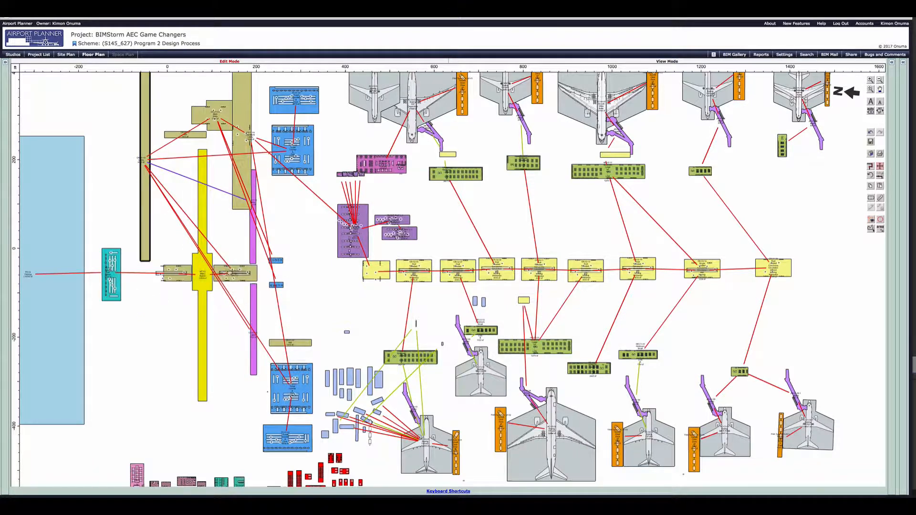
Place the two long lobbies, the hall and the main entry around the central axis between the ticket counters
left_click_drag(145, 139, 262, 243)
left_click_drag(242, 143, 320, 275)
left_click_drag(185, 135, 289, 202)
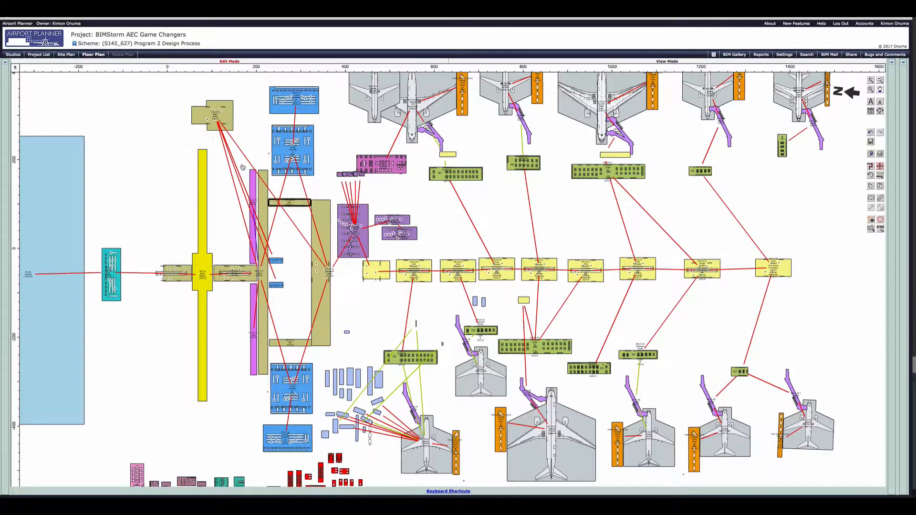
left_click_drag(215, 115, 291, 273)
Move the TSA security checkpoint and its TSA support spaces next to the departure lobby
left_click_drag(400, 233, 352, 349)
left_click(354, 238)
left_click_drag(353, 231, 348, 300)
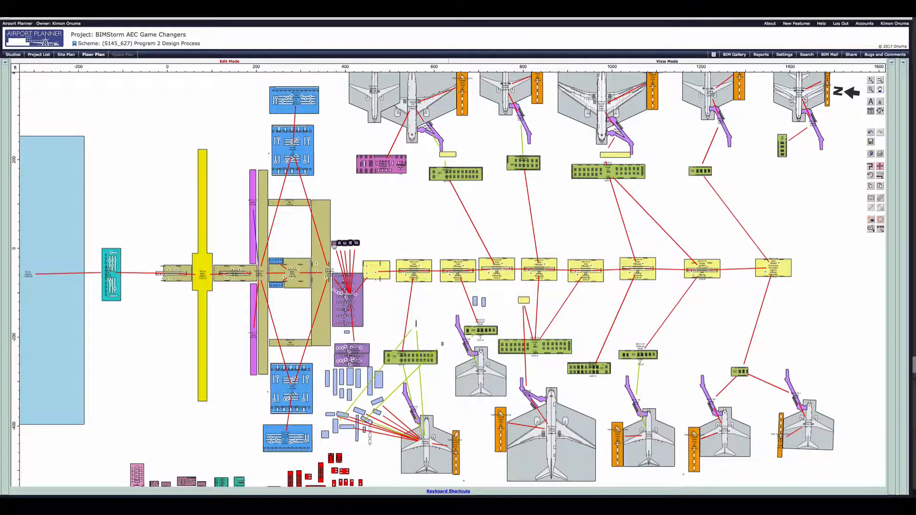
Join the concourse circulation spaces end to end after the TSA lobby, and display the floor slab outlines
left_click_drag(414, 270, 409, 271)
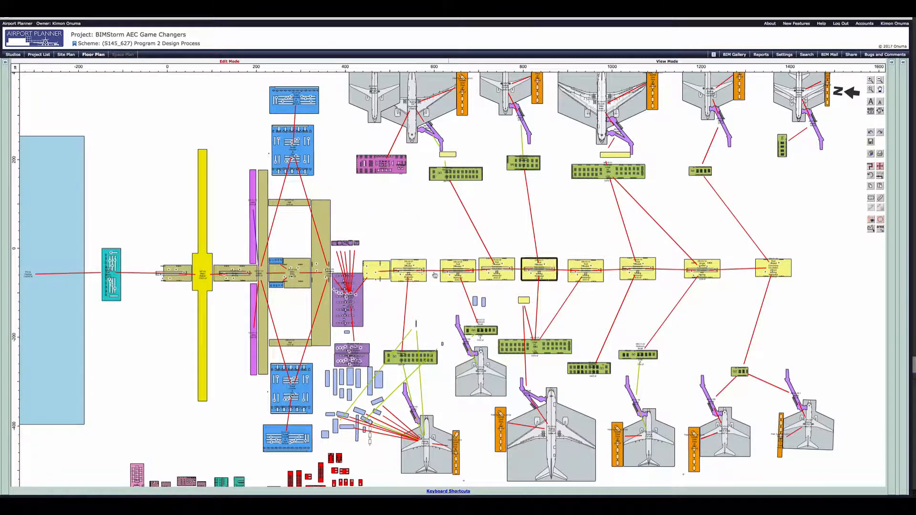
left_click_drag(497, 269, 625, 272)
scroll(511, 276, "down", 1)
left_click(903, 62)
left_click(812, 88)
left_click(904, 62)
left_click_drag(761, 272, 667, 272)
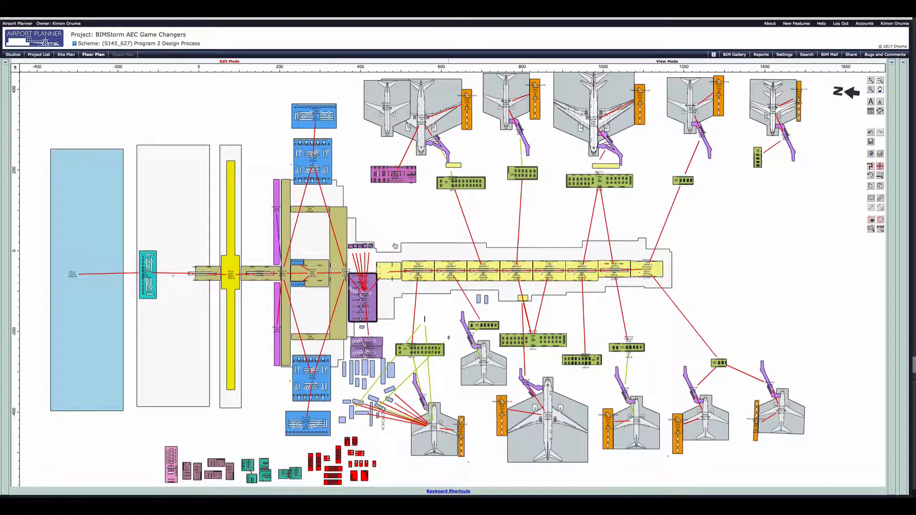
Fit the TSA spaces beside the departure lobby and the four ticket counters between the lobbies, within the floor slab outline
left_click_drag(368, 290, 367, 265)
left_click_drag(363, 345, 361, 306)
left_click(311, 378)
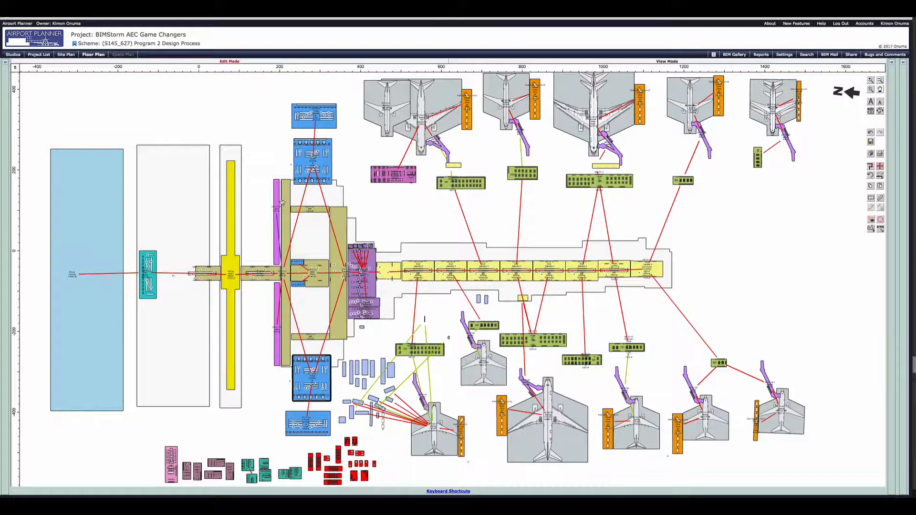
left_click_drag(312, 375, 311, 307)
left_click_drag(309, 423, 316, 352)
left_click_drag(313, 162, 310, 236)
left_click_drag(315, 117, 329, 195)
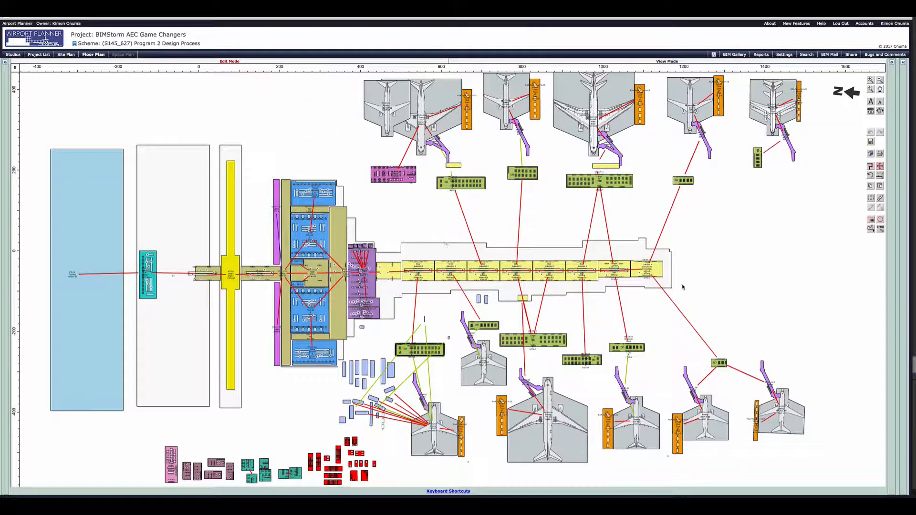
Move the first two lower holdrooms against the concourse, and check the space settings of Holdroom Large for 777 - LOS A
left_click_drag(419, 350, 426, 288)
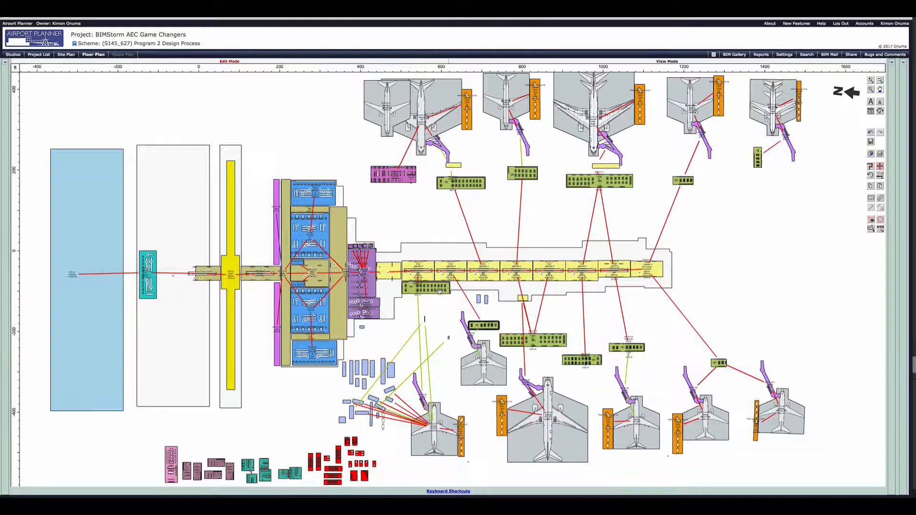
left_click_drag(484, 325, 466, 286)
left_click(502, 341)
double_click(501, 343)
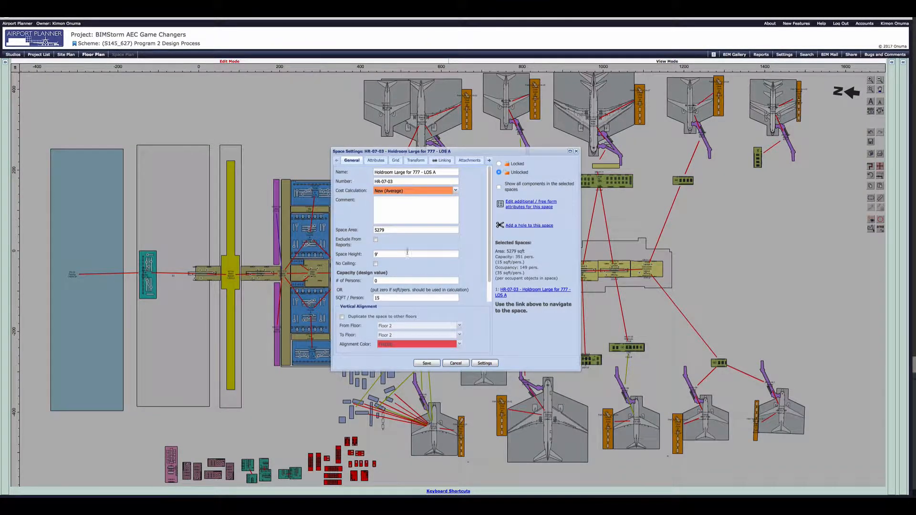
left_click(376, 161)
left_click(352, 161)
left_click(456, 364)
Place the remaining lower holdrooms along the concourse edge and one upper holdroom across the concourse's far end
left_click_drag(551, 345, 549, 293)
left_click_drag(583, 364, 584, 293)
left_click_drag(627, 347, 623, 282)
left_click_drag(719, 363, 664, 283)
left_click_drag(760, 158, 670, 269)
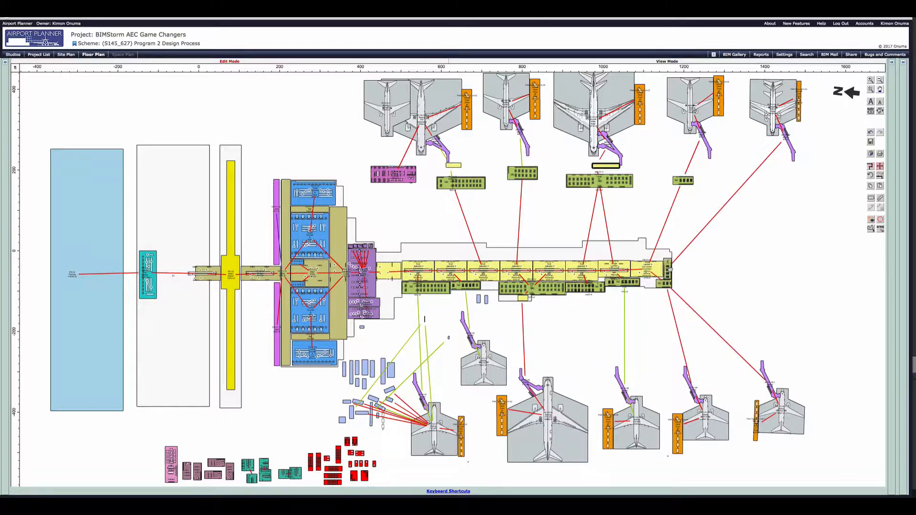
Place the airline lounge, the four remaining upper holdrooms and the small yellow space beside the 777 holdroom along the concourse's upper edge
left_click_drag(611, 166, 620, 246)
left_click_drag(684, 182, 662, 254)
left_click_drag(589, 183, 590, 257)
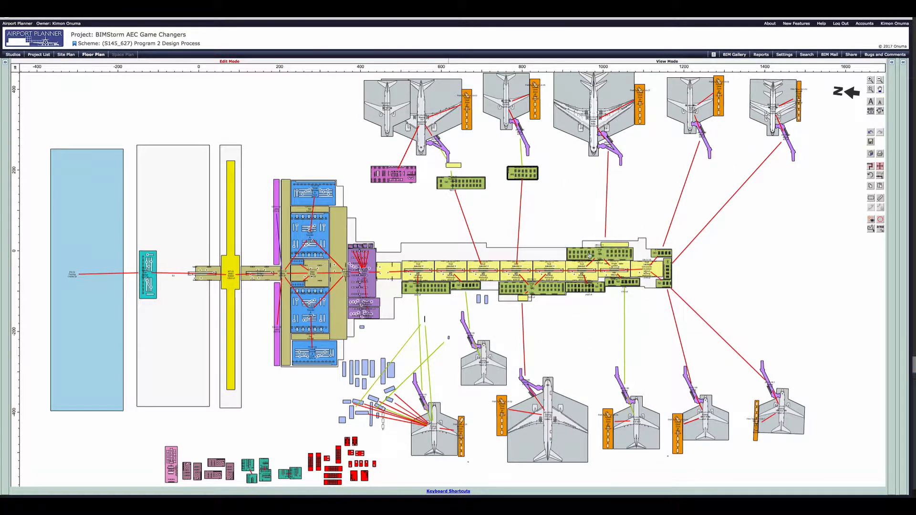
left_click_drag(523, 173, 535, 254)
left_click_drag(461, 183, 471, 254)
left_click_drag(401, 175, 432, 251)
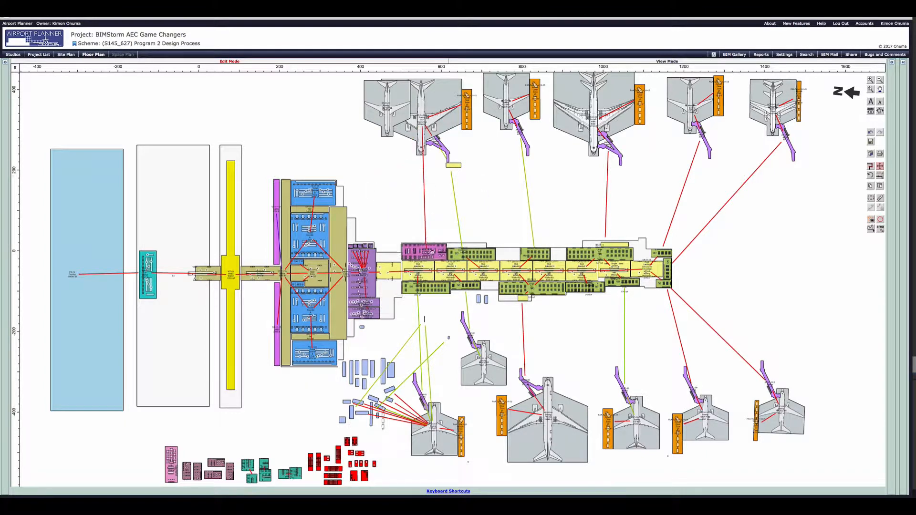
Move the first five lower aircraft, with their jetways and clear zones, up to the holdrooms on the concourse's lower side
left_click(434, 430)
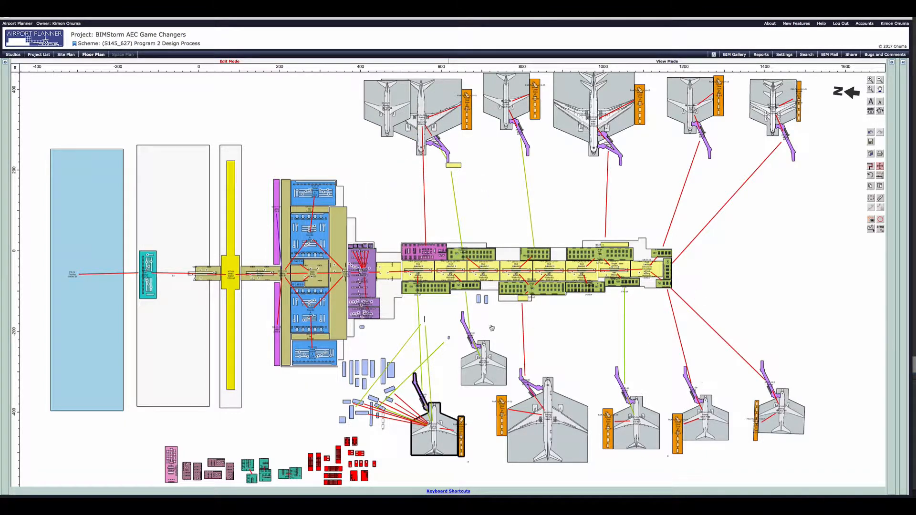
left_click_drag(452, 427, 469, 339)
left_click(474, 361)
left_click_drag(548, 415, 554, 348)
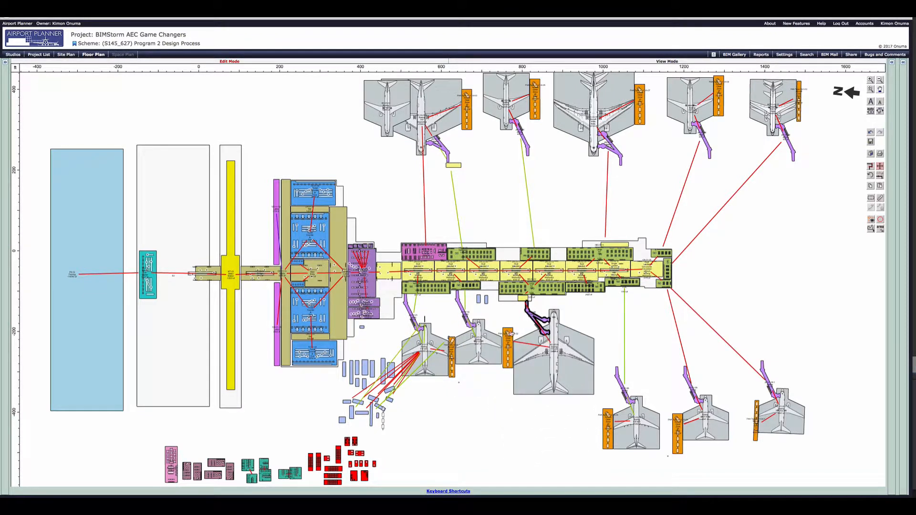
left_click(624, 408)
left_click_drag(624, 407, 615, 328)
left_click(701, 411)
left_click_drag(701, 412, 681, 333)
Rotate the last lower aircraft with its jetway and clear zone, and dock it at the concourse's end holdroom
left_click(777, 386)
left_click_drag(776, 386, 805, 367)
left_click(806, 368)
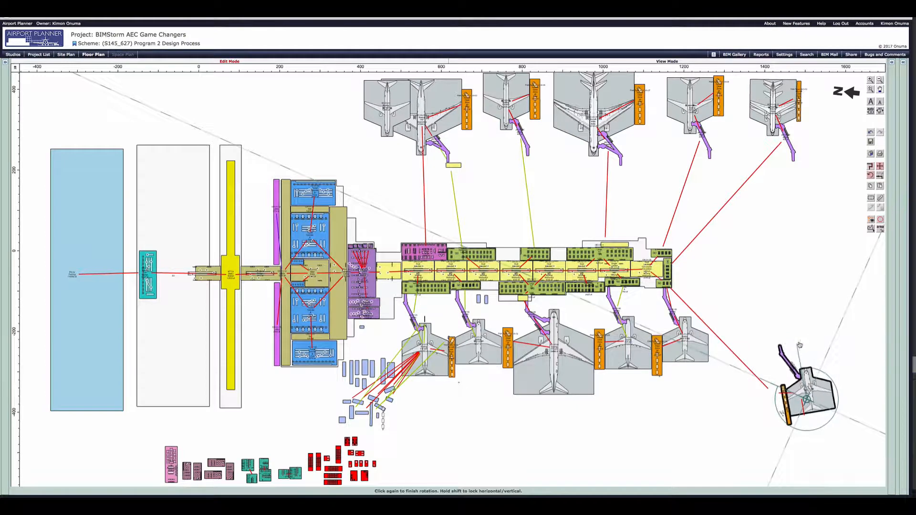
left_click(779, 386)
left_click_drag(800, 420, 715, 318)
Move the last upper aircraft with its jetway and clear zone to the concourse's end and rotate it toward the end holdroom
left_click(779, 111)
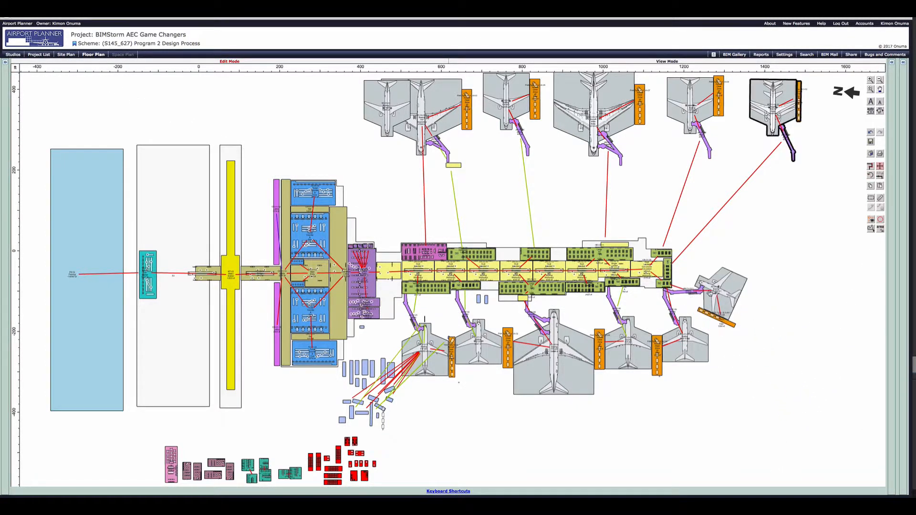
left_click_drag(772, 91, 729, 213)
key("r")
left_click(727, 203)
left_click(736, 264)
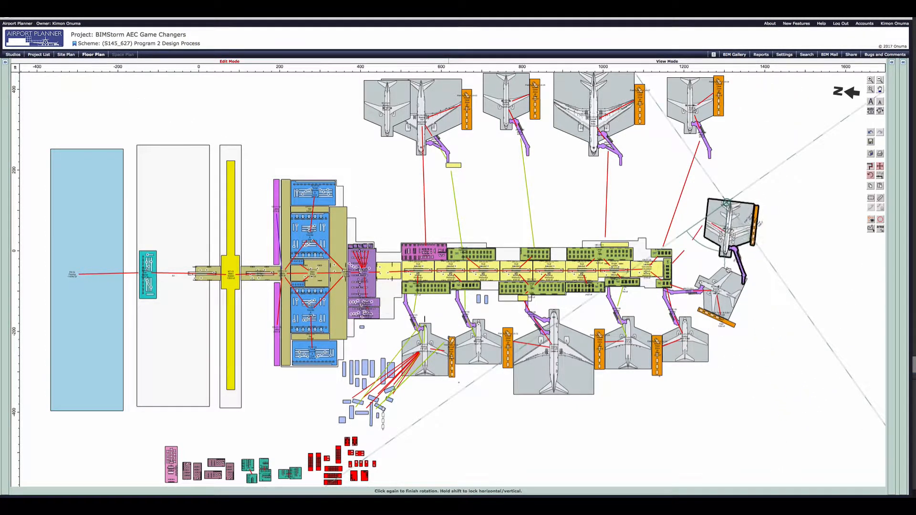
left_click(677, 241)
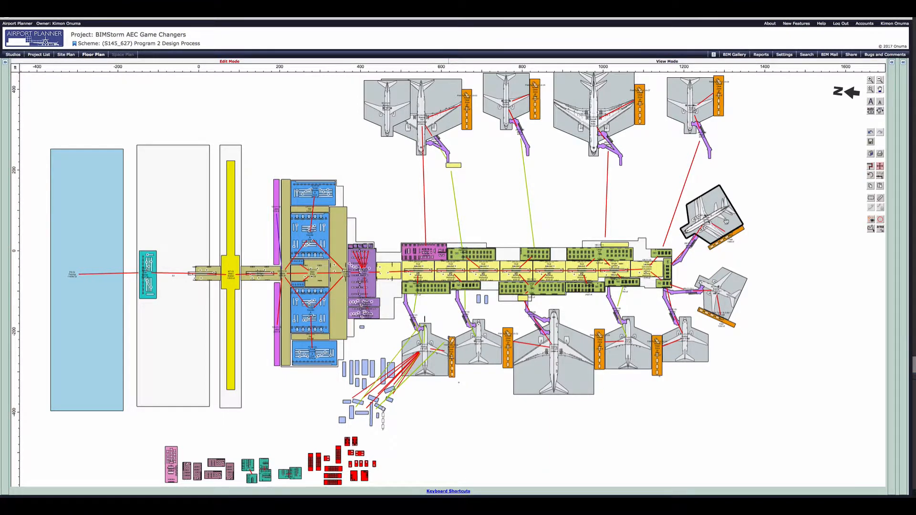
Move the next three upper aircraft, including the wide body, with their jetways and clear zones down to their holdrooms
left_click(695, 107)
left_click_drag(695, 108, 655, 198)
left_click(624, 126)
left_click_drag(624, 126, 606, 201)
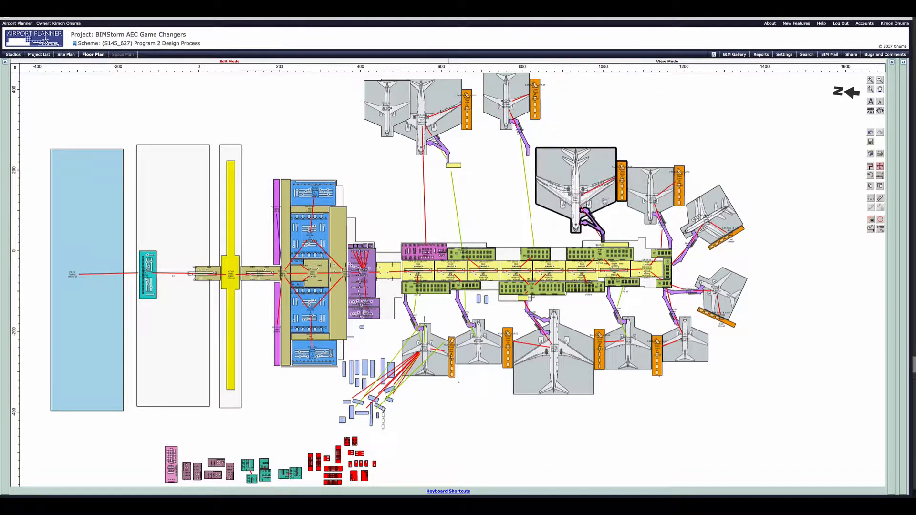
left_click(508, 101)
left_click_drag(508, 101, 503, 192)
Dock the 787 gate above the airline lounge with its jetway and clear zone, showing the smaller 737 centred over the larger aircraft
left_click_drag(406, 116, 450, 199)
left_click(435, 129)
left_click_drag(435, 129, 440, 209)
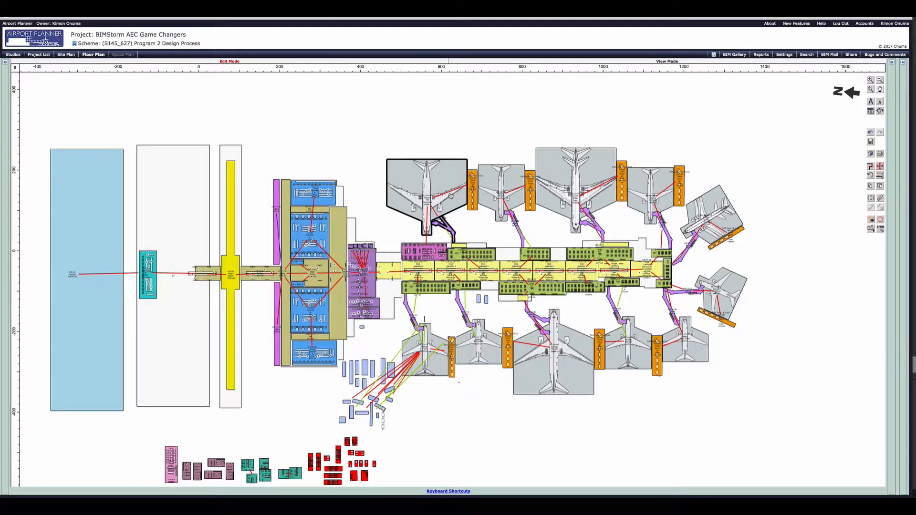
left_click(450, 196)
left_click(449, 226)
left_click(452, 204)
left_click(452, 204)
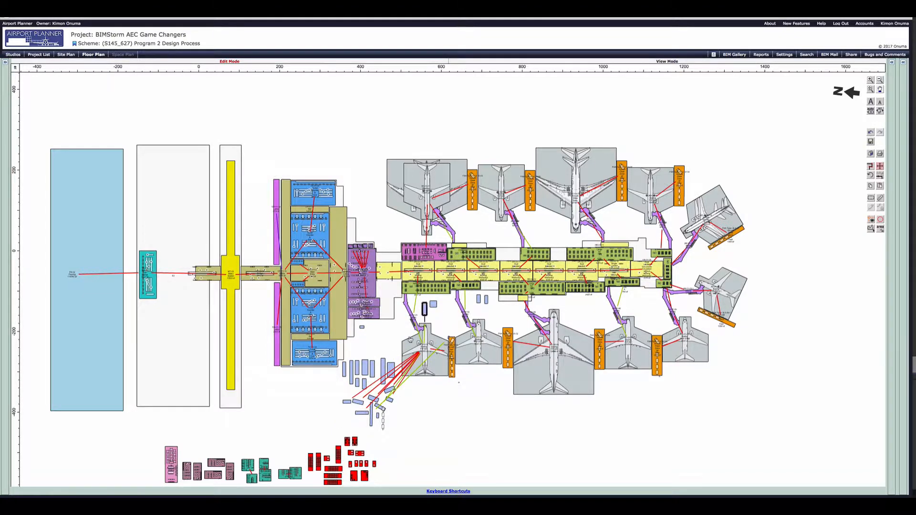
Place the connected service vehicle spaces around the first lower aircraft, and move the Rental Car Center and Parking closer to the Metro Station
double_click(451, 340)
left_click(456, 364)
left_click(378, 416)
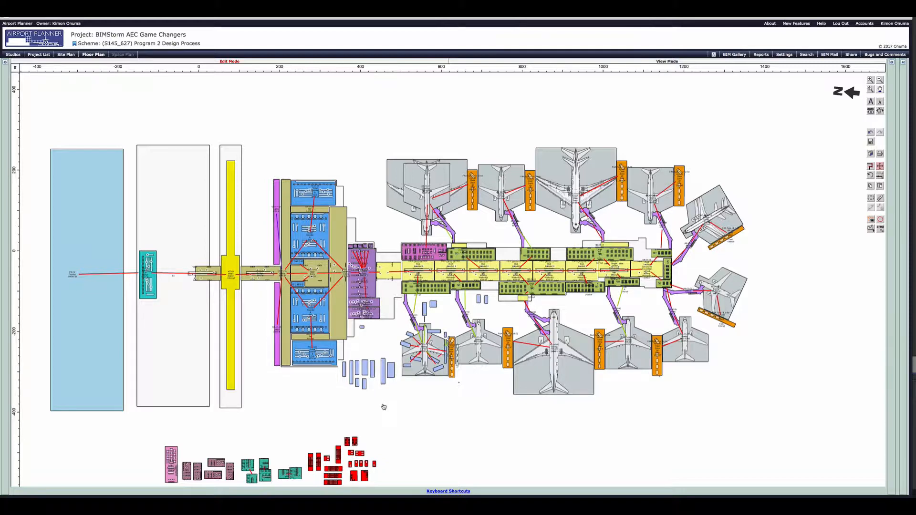
left_click_drag(151, 285, 189, 282)
left_click_drag(106, 342, 153, 336)
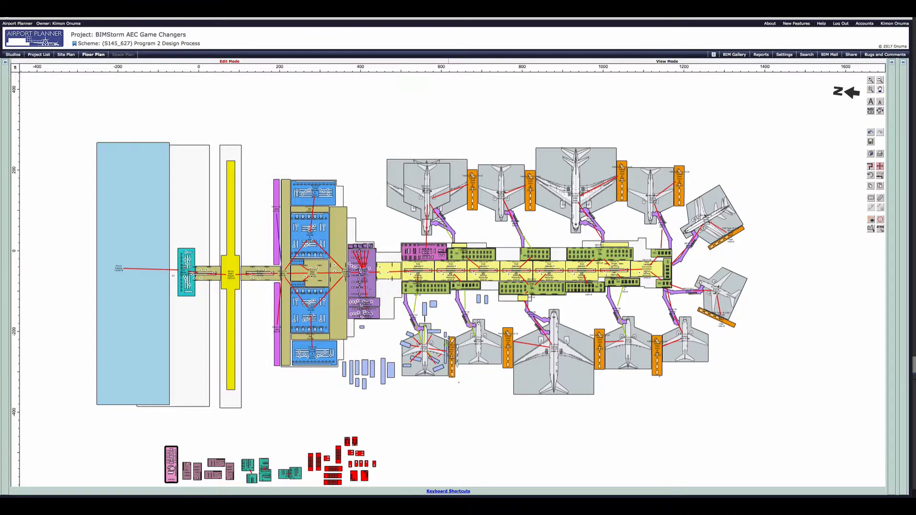
Place the food and beverage space beside the TSA area and retail spaces in nearby concourse gaps, with space relationships hidden
left_click_drag(172, 467, 387, 302)
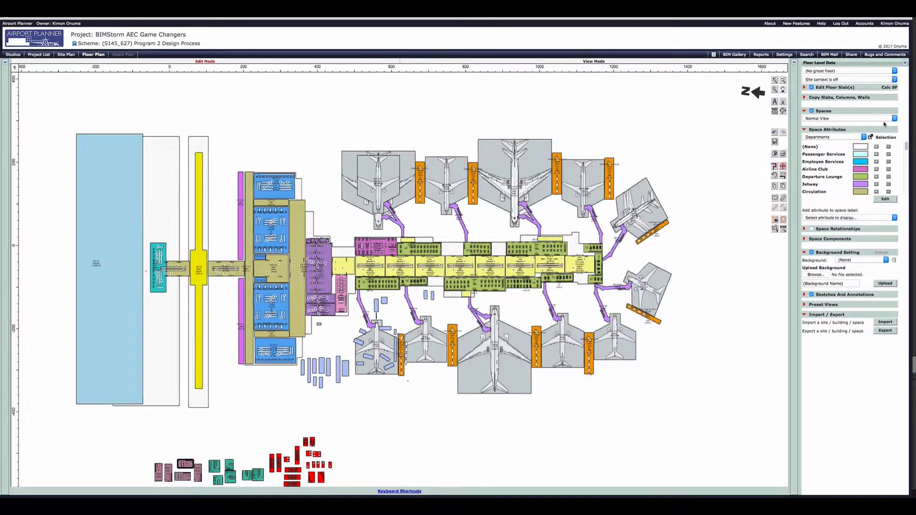
left_click(904, 63)
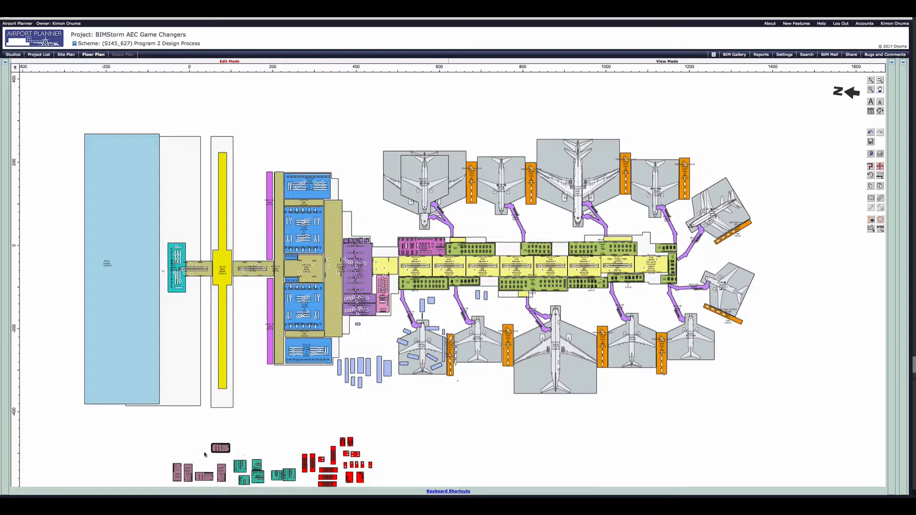
left_click_drag(205, 455, 477, 285)
left_click_drag(175, 466, 386, 289)
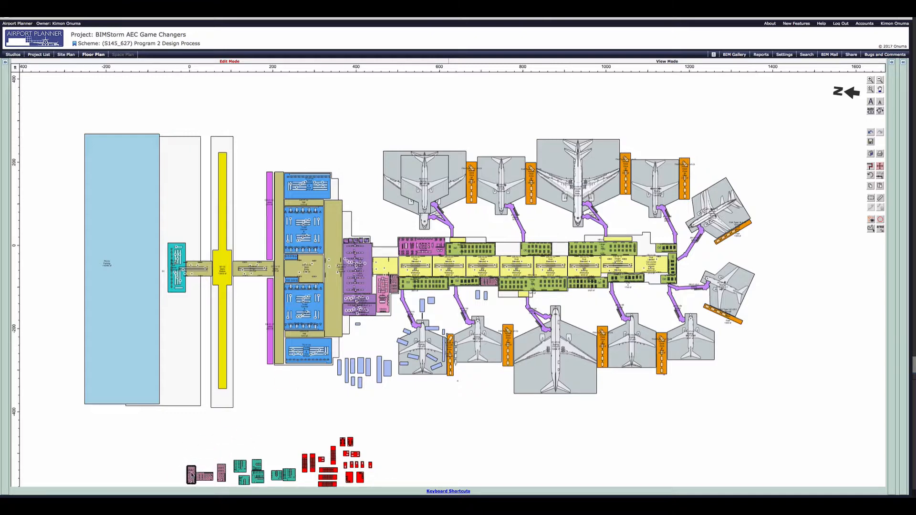
left_click_drag(195, 484, 388, 258)
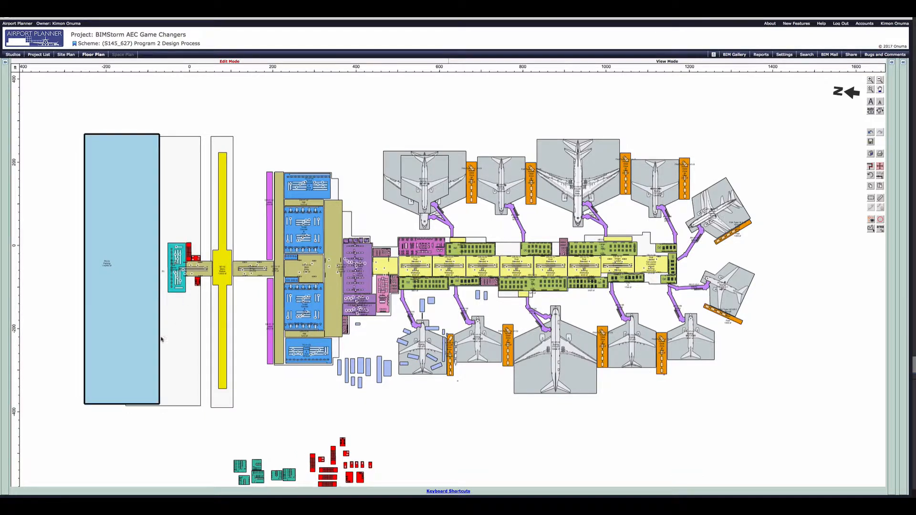
Move Parking onto its floor slab outline and fit the green restroom spaces beside the departure lobby and along the concourse
left_click_drag(152, 379, 193, 381)
left_click_drag(241, 453, 343, 225)
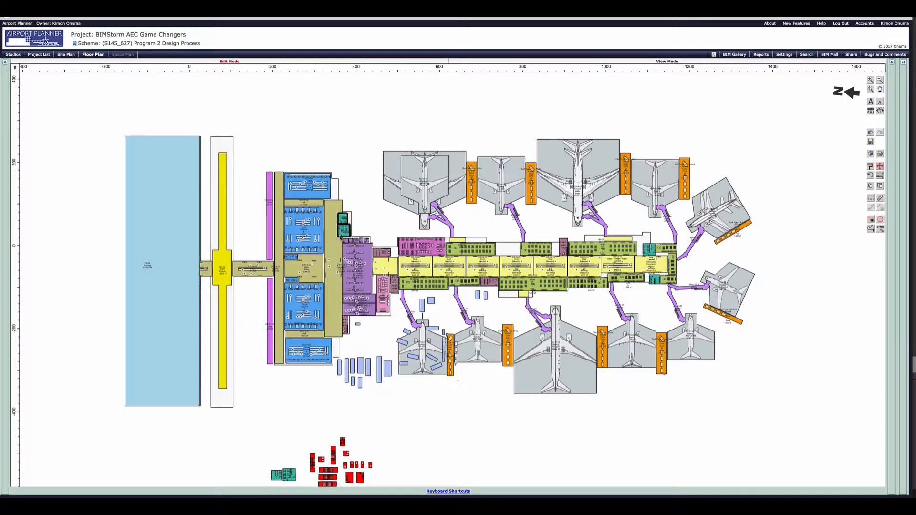
left_click_drag(284, 475, 514, 249)
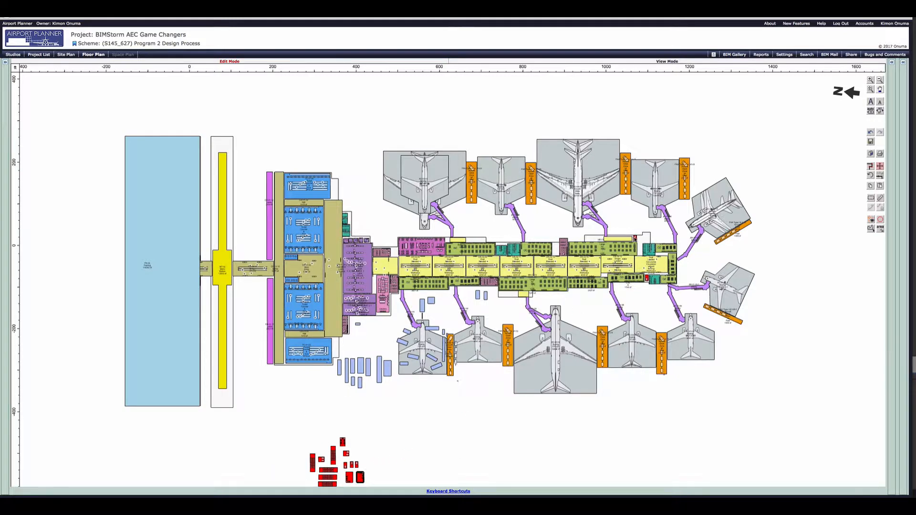
Fit the remaining red support spaces into gaps along the concourse and ticketing hall, and increase the label font size
left_click_drag(375, 474, 648, 239)
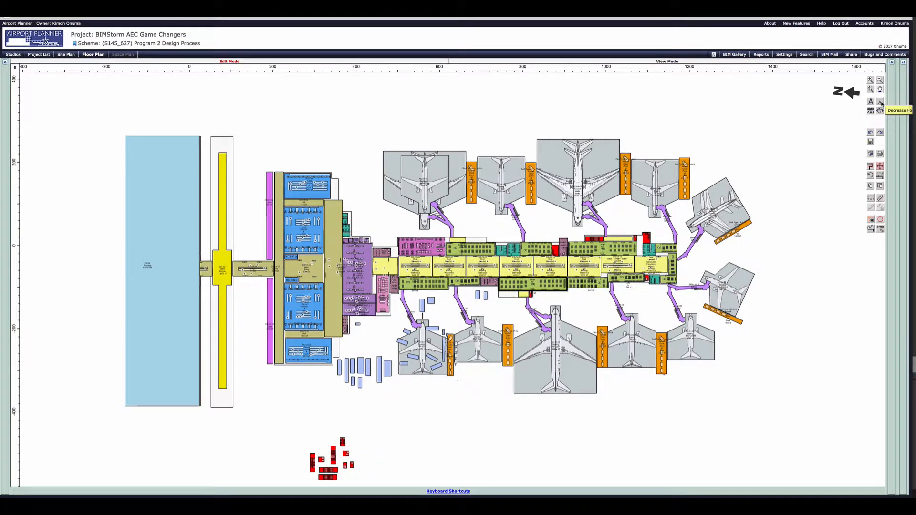
left_click(871, 102)
left_click(531, 295)
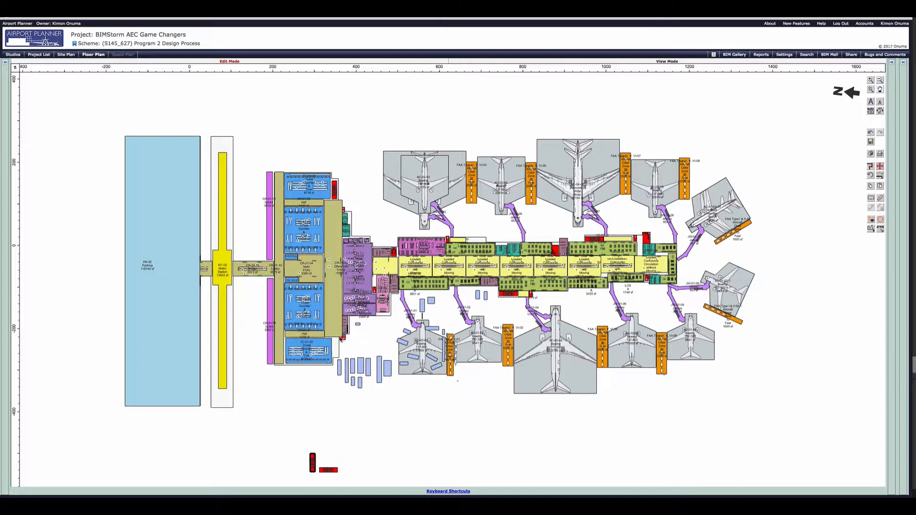
left_click_drag(319, 435, 335, 349)
left_click_drag(324, 471, 472, 241)
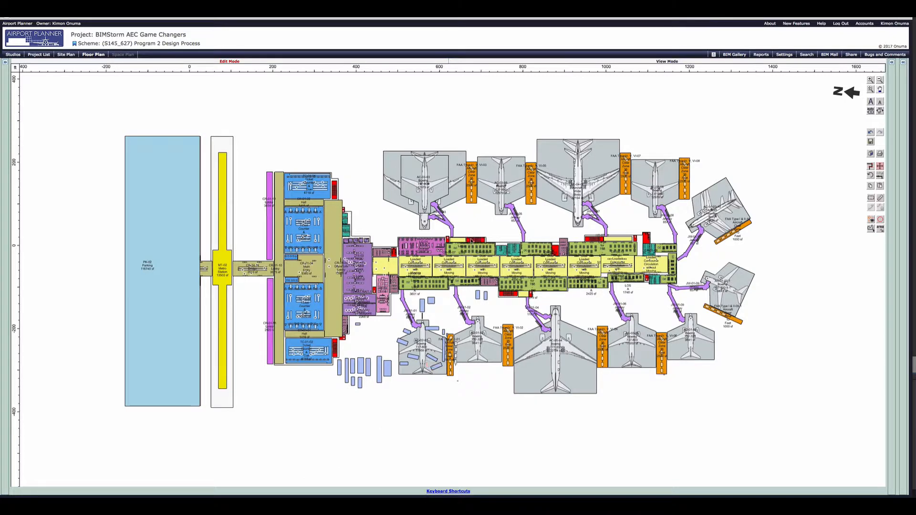
left_click(880, 89)
mouse_move(646, 238)
left_mouse_down()
mouse_move(602, 177)
mouse_move(647, 244)
left_mouse_up()
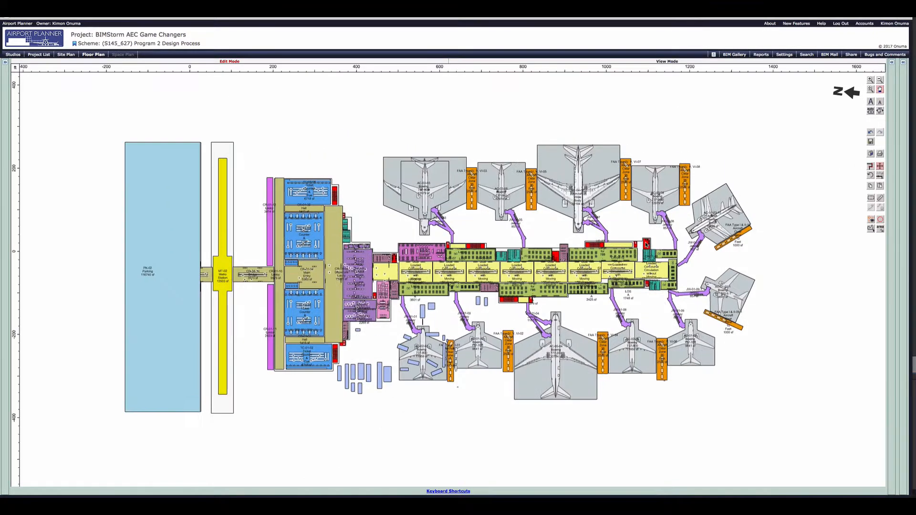
Cut a notch about 80 ft deep and 120 ft long into the Parking outline around the Rental Car Center and its support spaces
left_click(871, 167)
left_click_drag(803, 145, 840, 130)
left_click(880, 90)
left_click(871, 90)
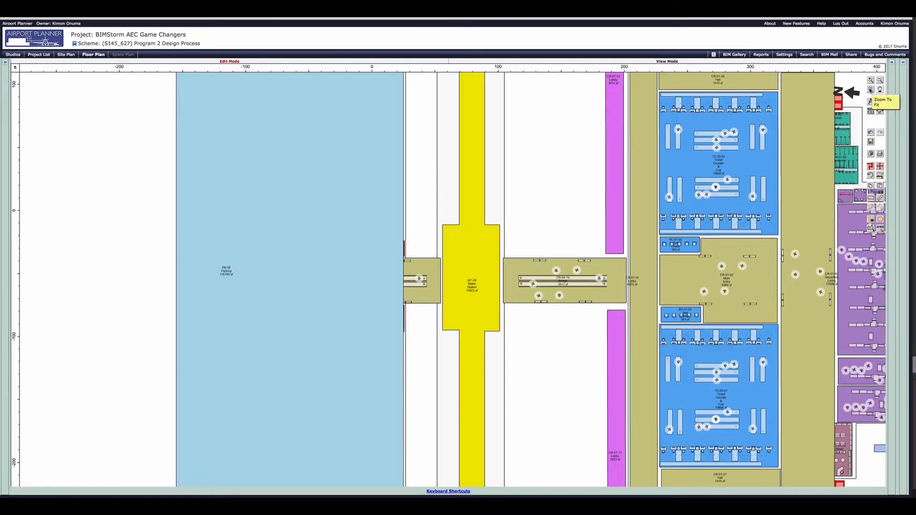
left_click(403, 199)
left_click(404, 353)
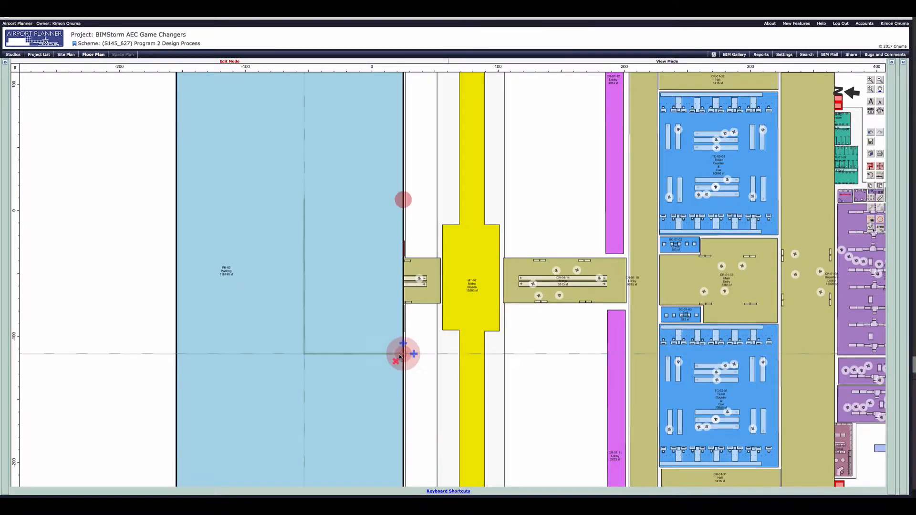
left_click_drag(403, 354, 304, 353)
left_click(386, 304)
left_click_drag(386, 304, 386, 351)
left_click(298, 321)
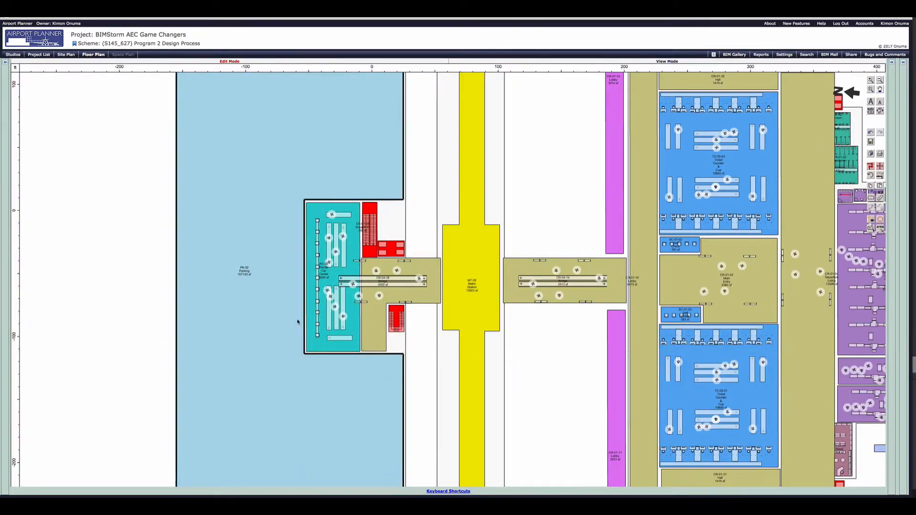
Notch the concourse-facing edge of the Departure Lobby to fit the overlapping restroom and retail spaces
left_click(880, 90)
left_click_drag(544, 354, 391, 352)
scroll(586, 342, "up", 2)
left_click_drag(637, 331, 257, 361)
scroll(376, 472, "up", 5)
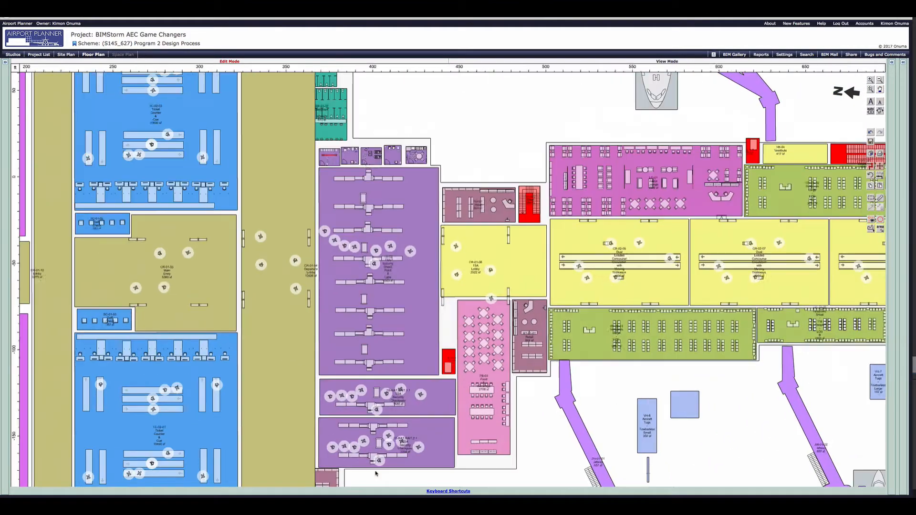
scroll(379, 476, "down", 4)
left_click(298, 466)
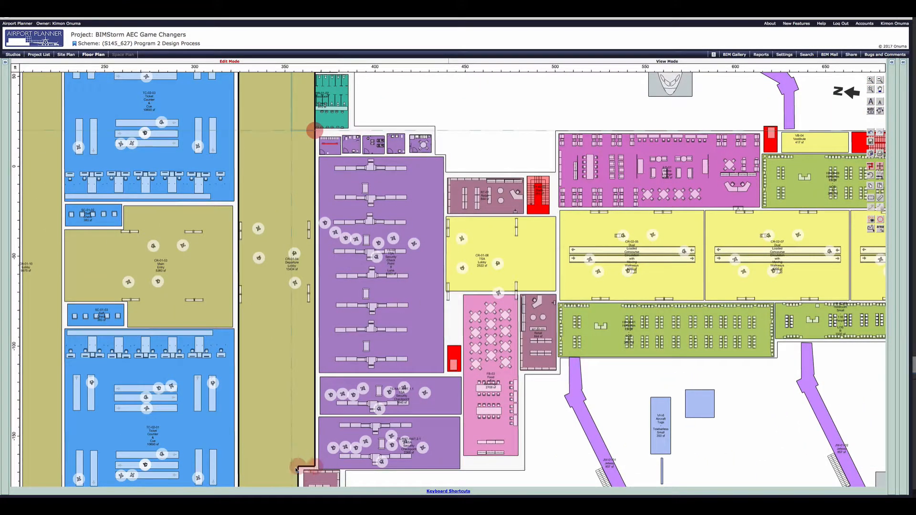
left_click_drag(313, 128, 292, 128)
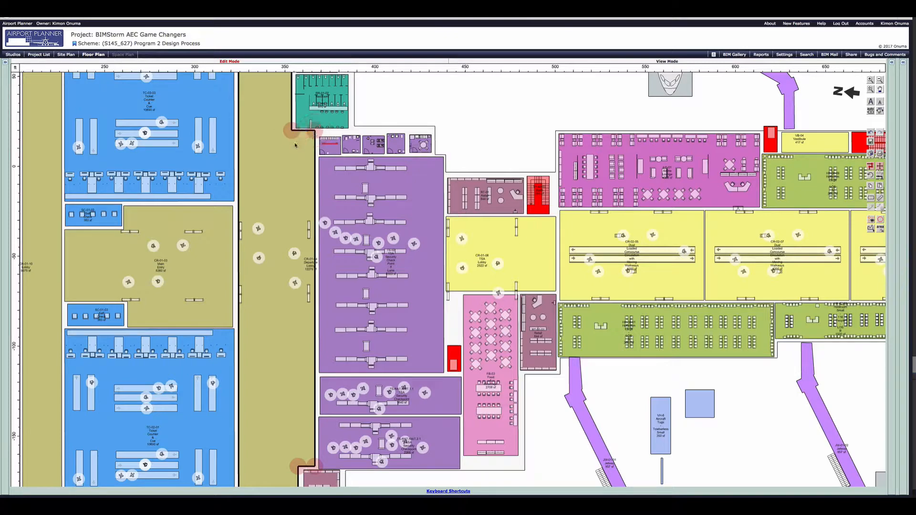
Extend the TSA Lobby into the gap between the security checkpoint and the food space, down to the red support space
left_click(456, 285)
scroll(443, 310, "up", 3)
left_click(463, 289)
left_click_drag(462, 289, 462, 344)
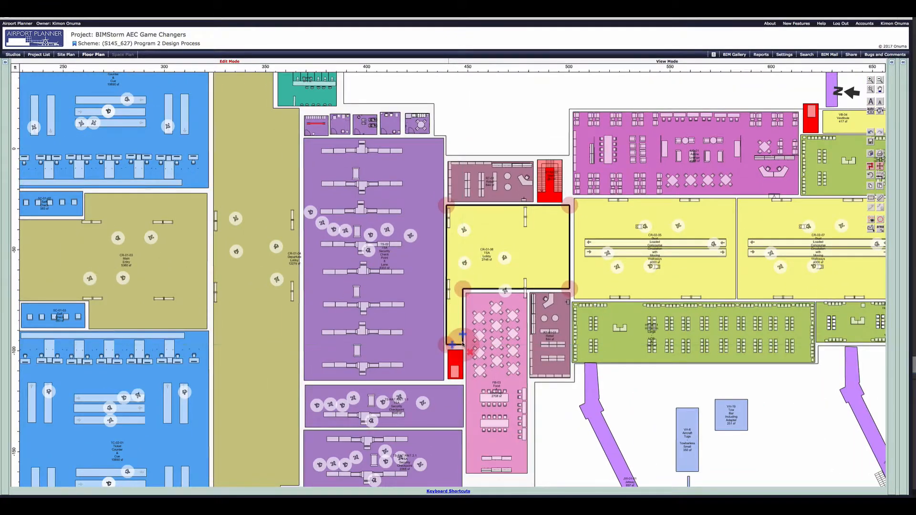
left_click(430, 335)
Extend the lower corner of the single loaded concourse space near the far gates to meet the large holdroom below
left_click_drag(560, 433, 311, 444)
left_click_drag(720, 435, 321, 440)
left_click_drag(759, 409, 377, 439)
left_click(594, 306)
left_click_drag(450, 415, 376, 415)
left_click_drag(470, 329, 470, 348)
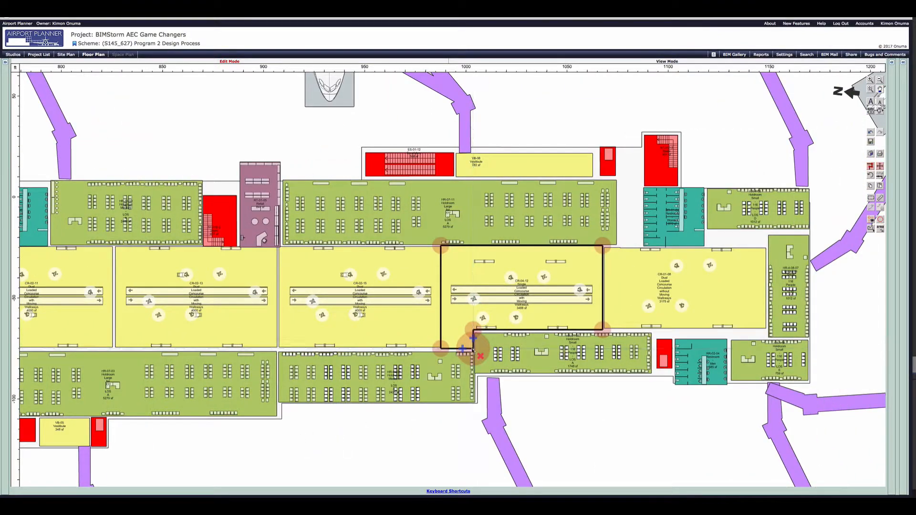
Reshape the last concourse space without moving walkways to close the gaps toward its adjoining holdrooms and restrooms
left_click(625, 296)
left_click_drag(656, 329, 656, 337)
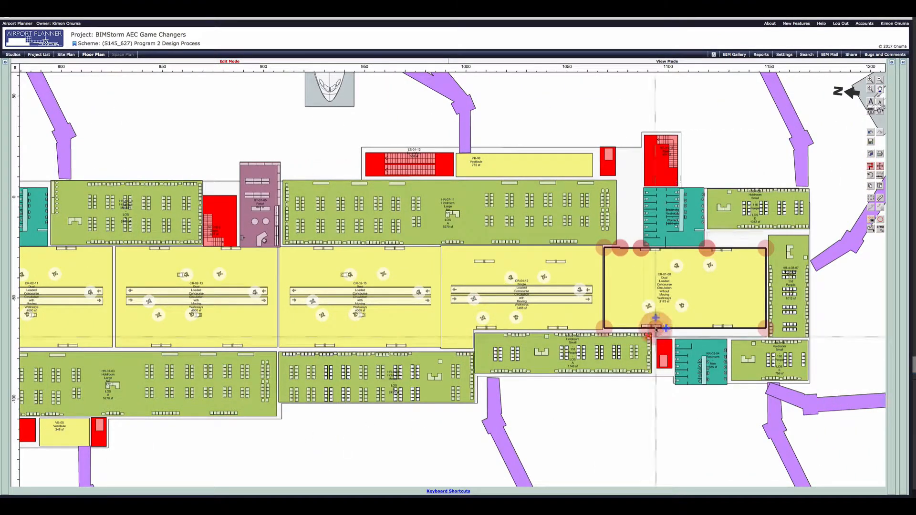
left_click_drag(707, 248, 708, 234)
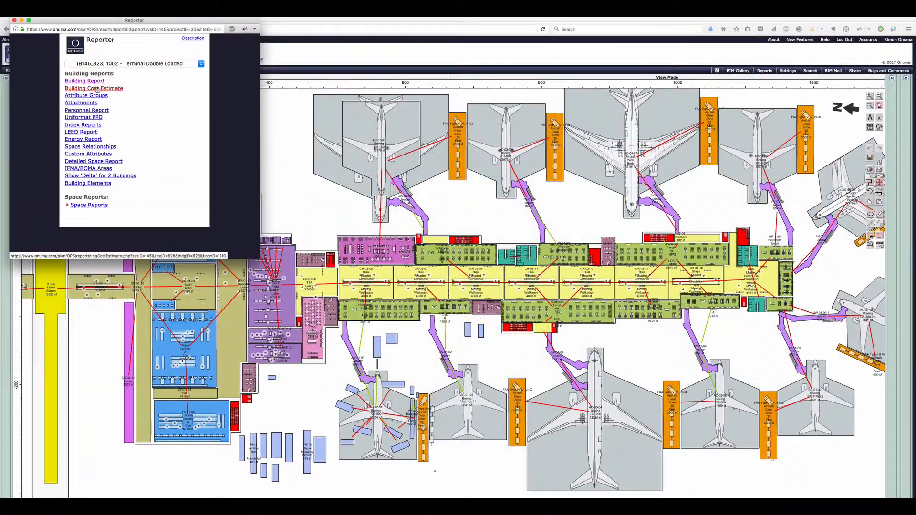
View the Building Report for 1002 - Terminal Double Loaded and examine its enlarged Departments charts
left_click(95, 89)
left_click_drag(311, 225, 259, 225)
left_click(155, 42)
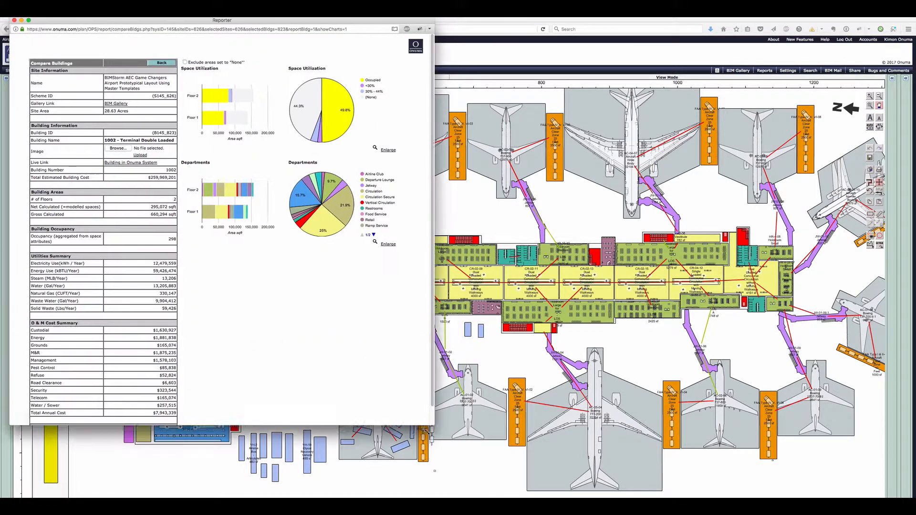
left_click(383, 244)
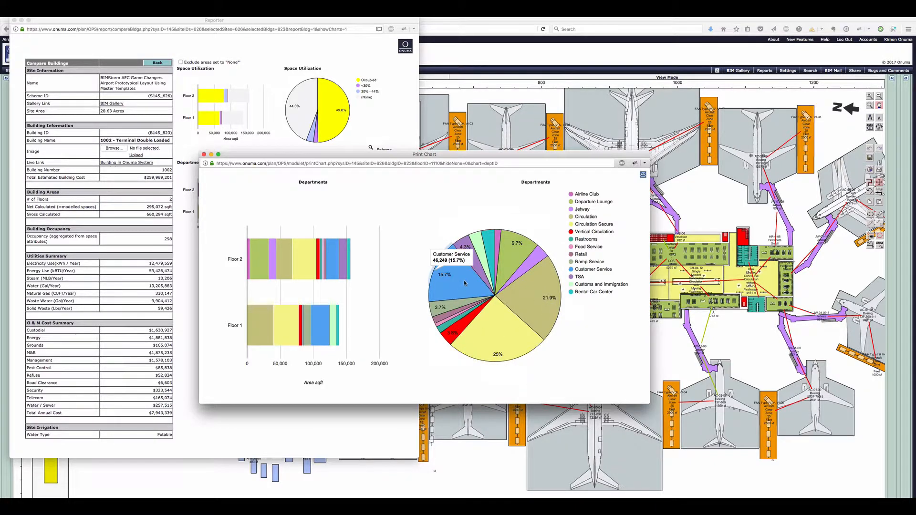
left_click(204, 155)
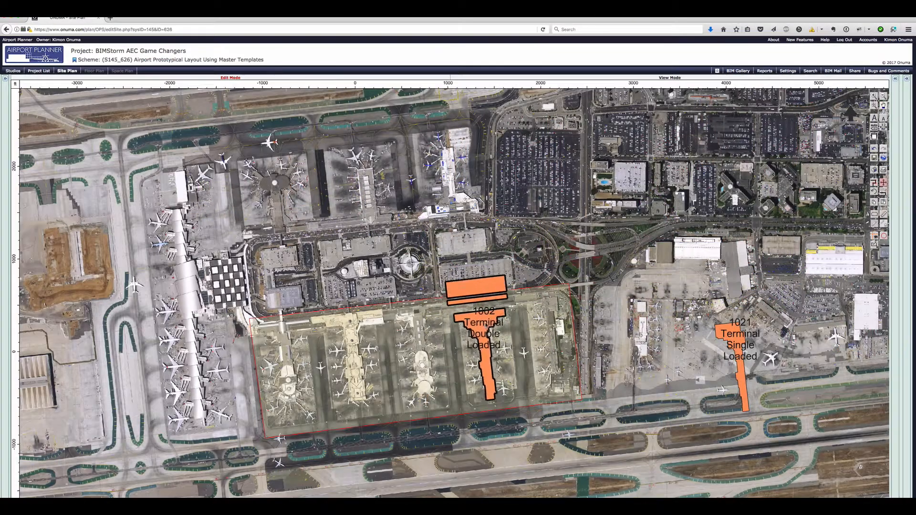
Move the 1021 Terminal Single Loaded building inside the site boundary beside 1002 Terminal Double Loaded, and nudge both terminals slightly north
left_click_drag(726, 342, 539, 317)
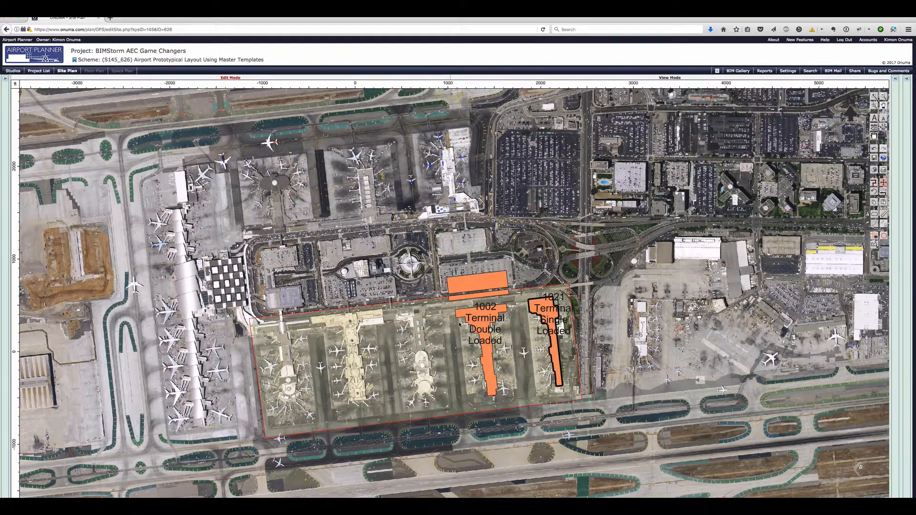
scroll(457, 328, "up", 3)
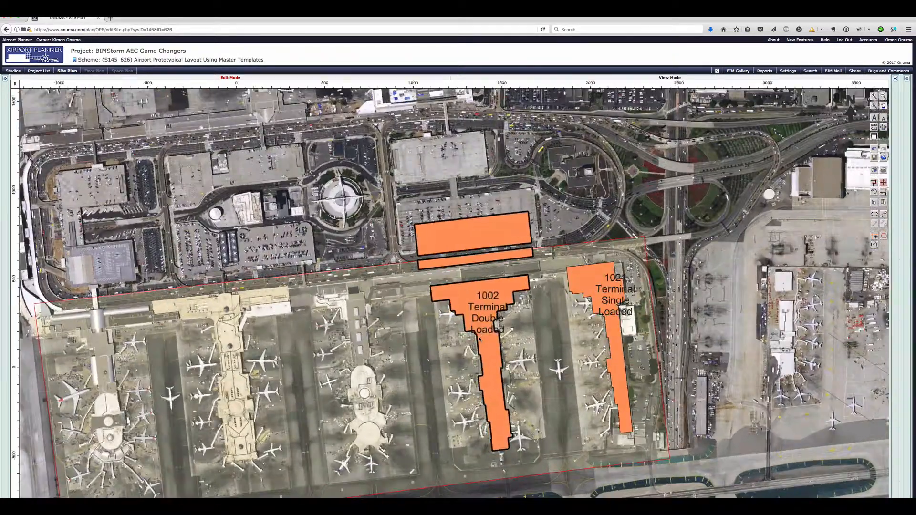
left_click_drag(479, 330, 478, 324)
left_click_drag(603, 295, 602, 286)
scroll(486, 325, "up", 3)
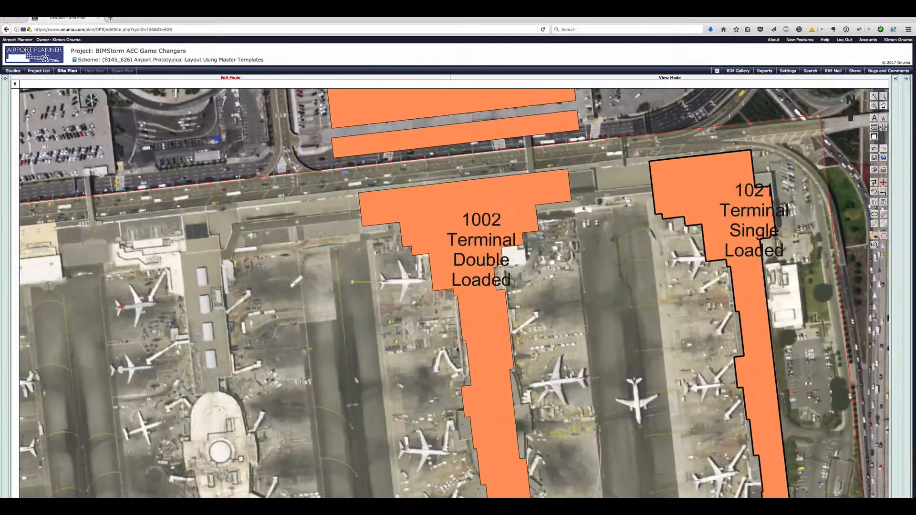
left_click(485, 325)
scroll(485, 324, "up", 2)
scroll(479, 328, "down", 3)
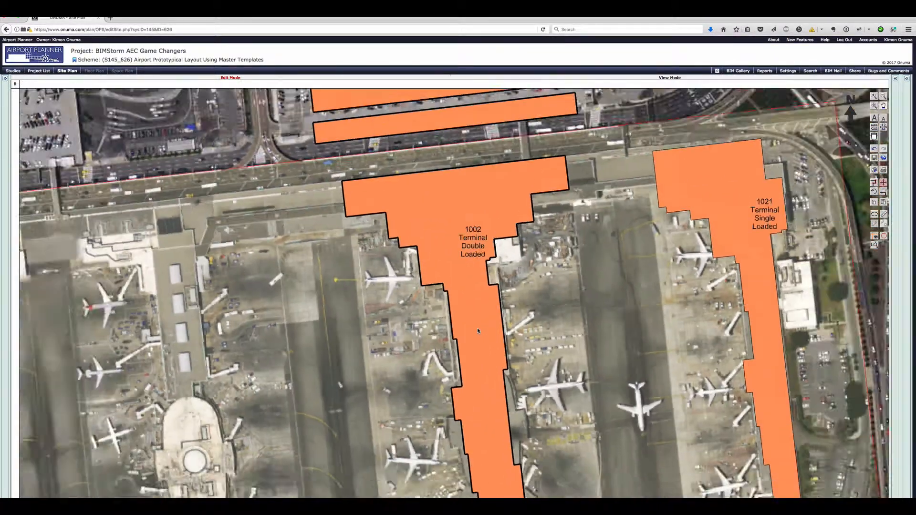
View the Site Report for the Airport Prototypical Layout Using Master Templates scheme in an enlarged report window
left_click(763, 71)
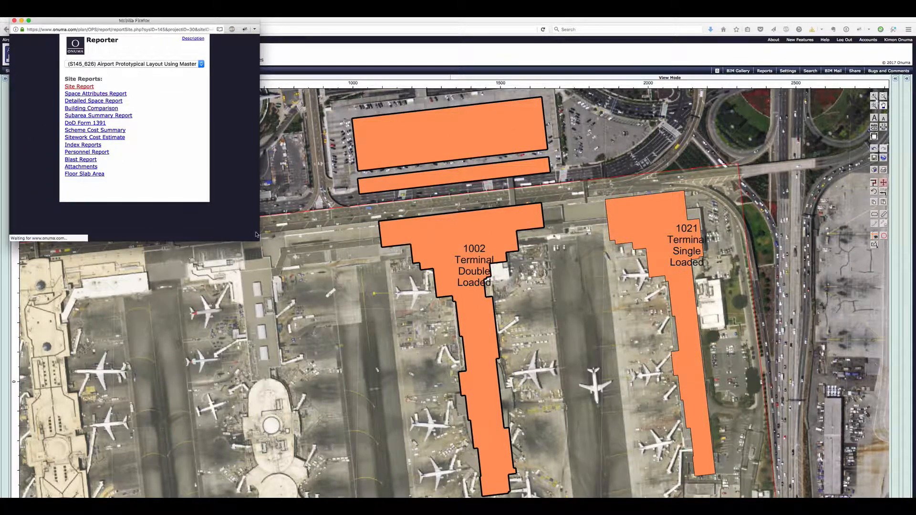
left_click_drag(330, 335, 288, 470)
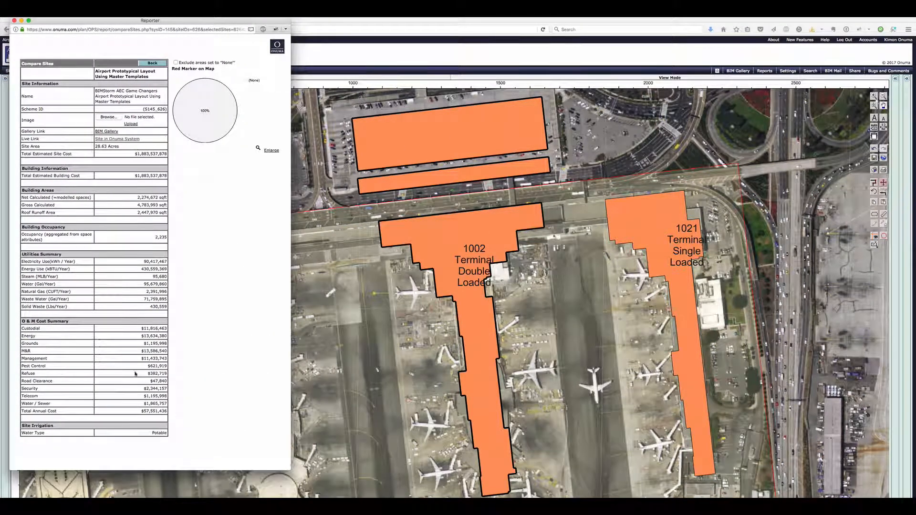